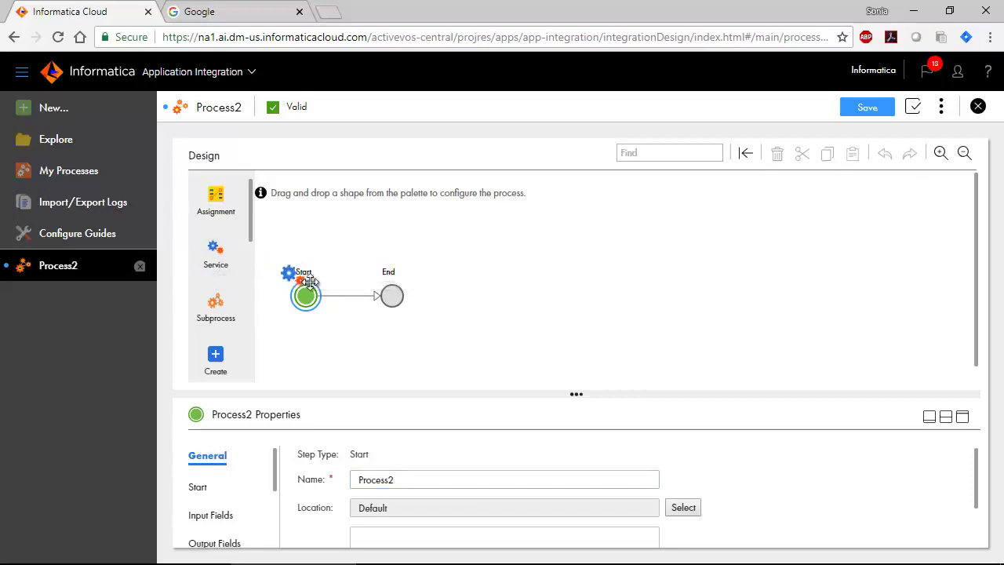
Step: Add an Assignment step to the Process2 canvas
drag(218, 205, 521, 287)
Step: Create a new service connector and view its actions and process objects definitions
click(81, 107)
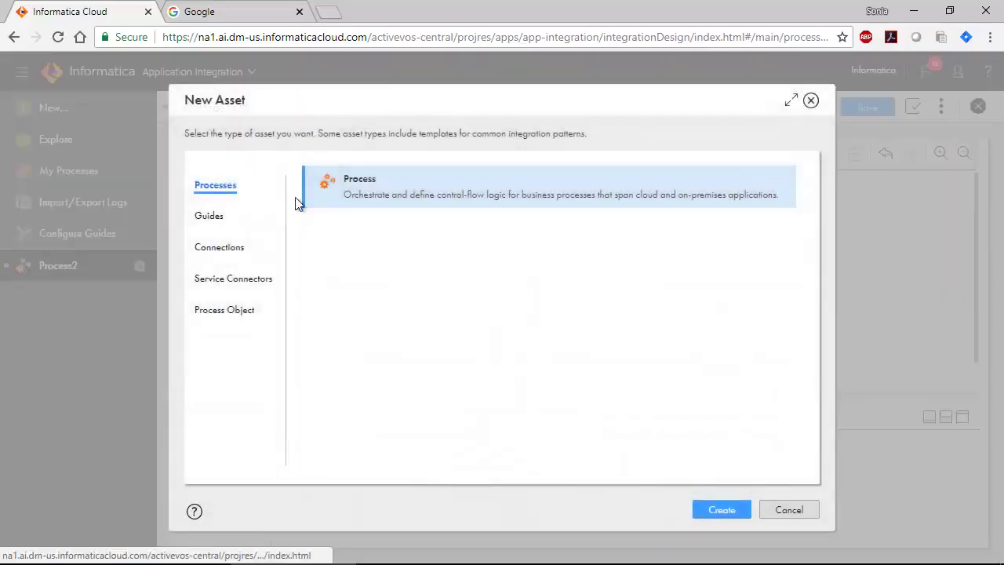
click(206, 220)
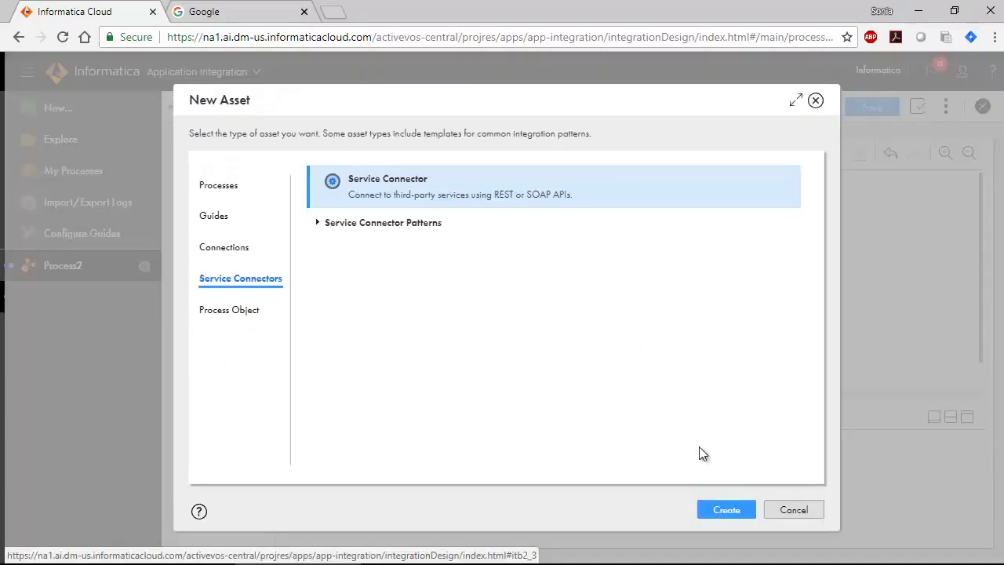
click(717, 511)
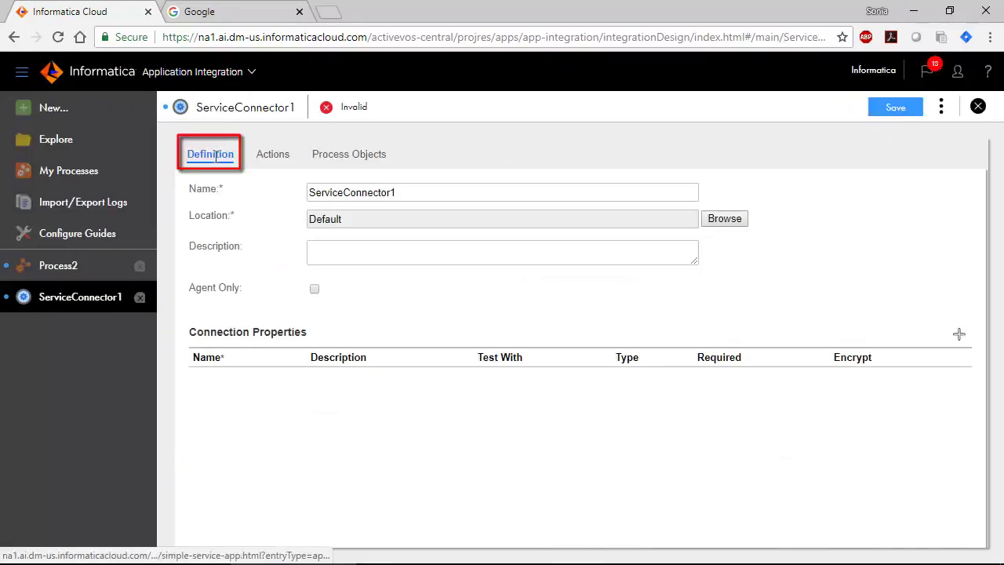
click(274, 160)
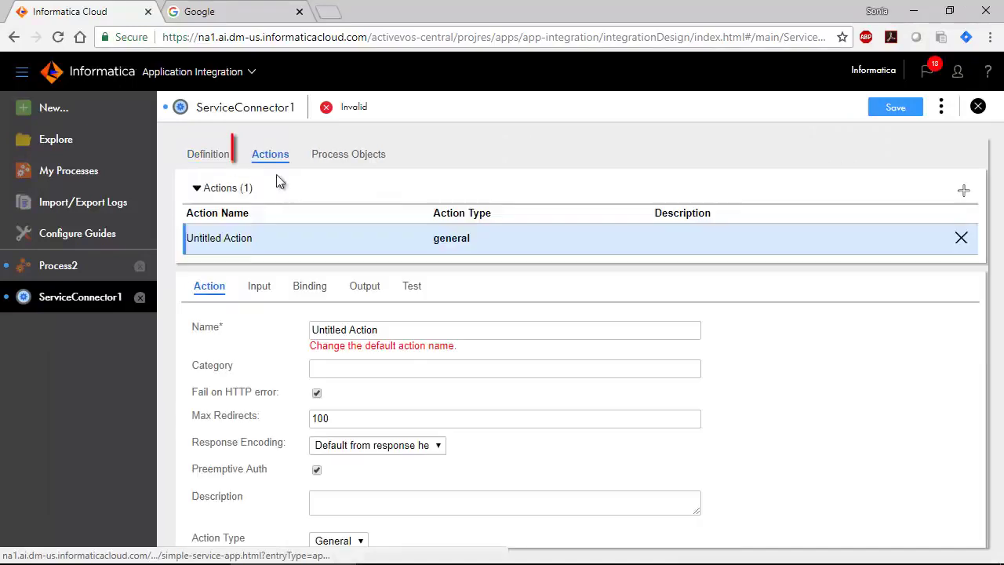
click(334, 157)
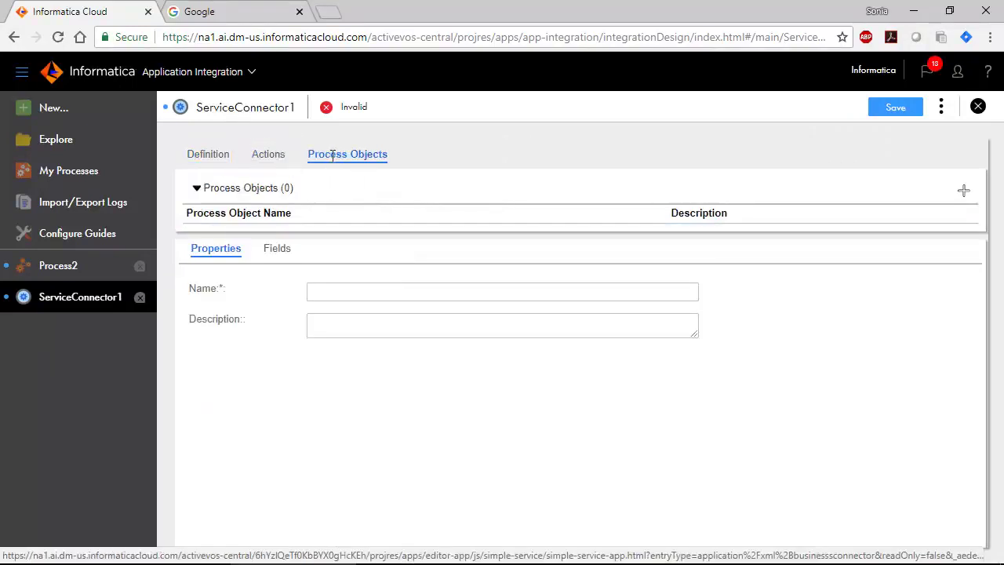
Step: Review the service connector patterns and the Connection asset type, and create a new process object
click(89, 116)
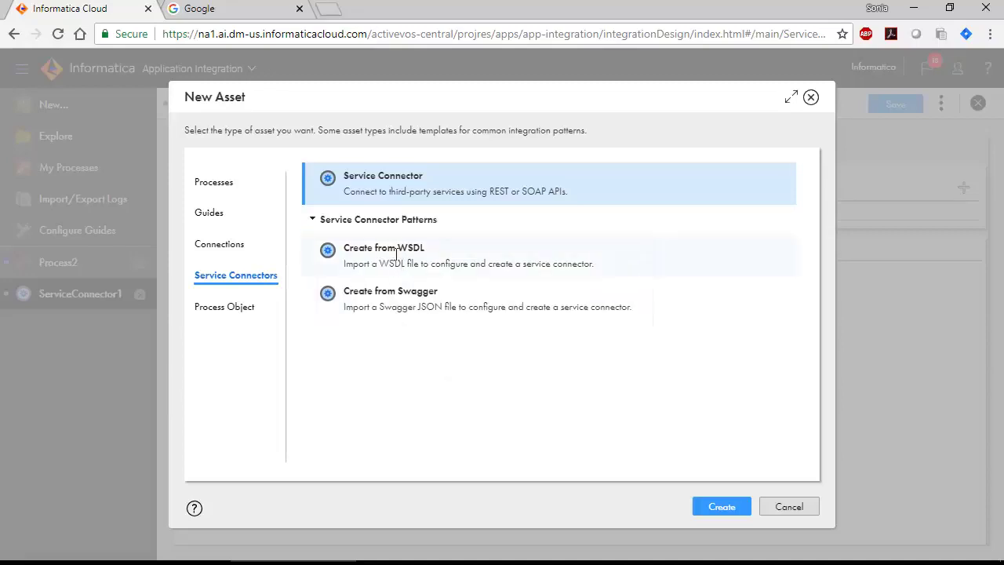
click(221, 244)
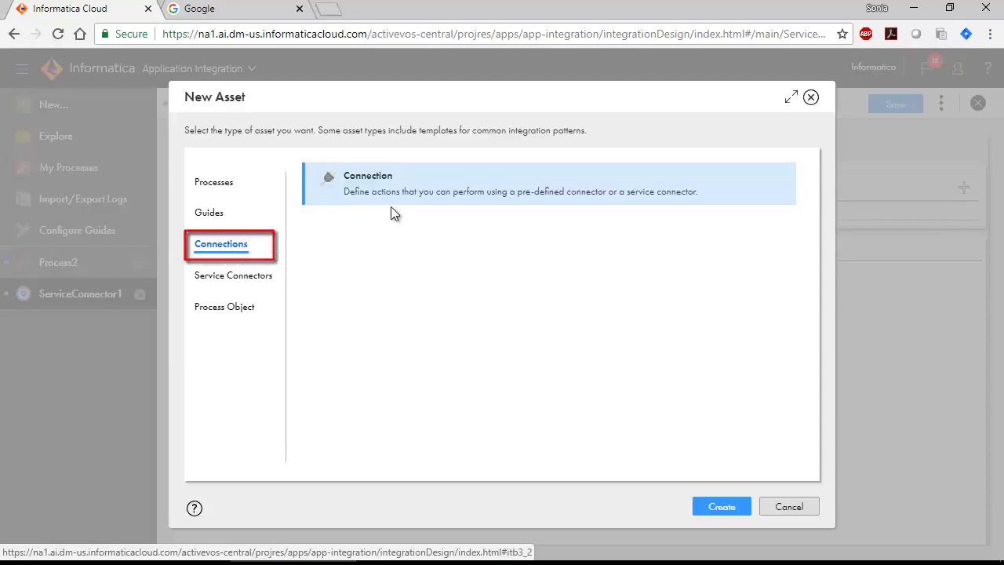
click(226, 307)
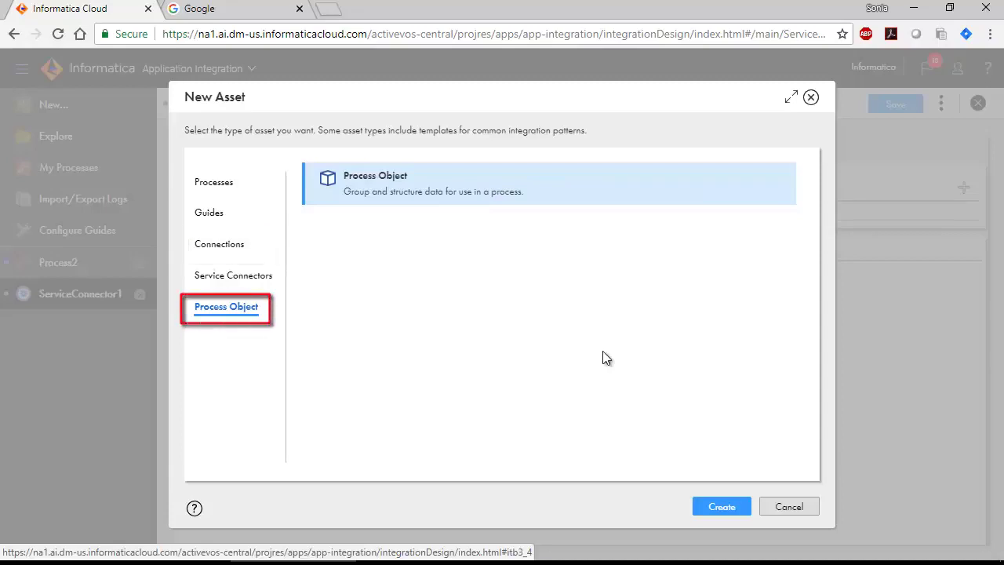
click(714, 506)
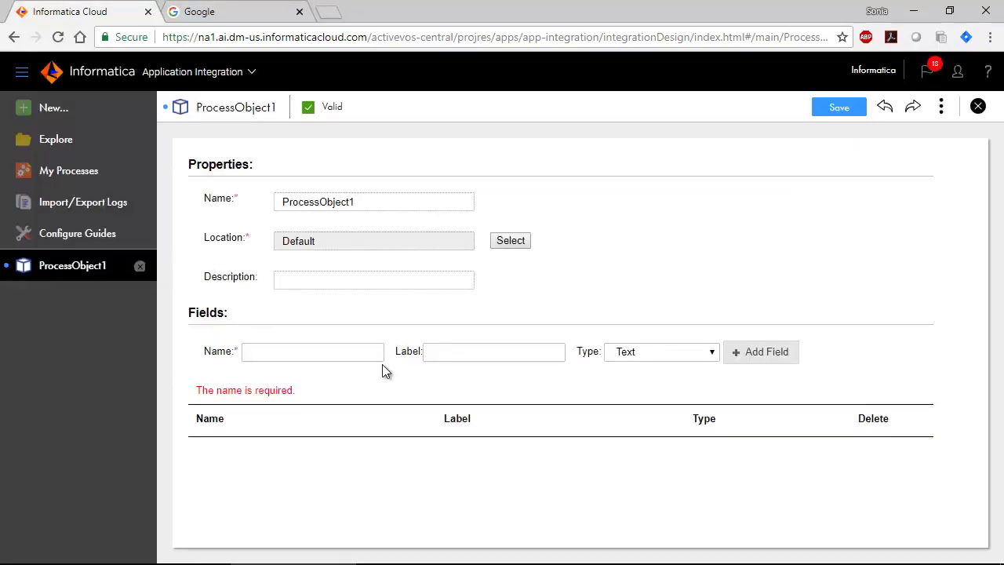
Step: Add three Text fields named name, address and phone to the new process object
click(311, 352)
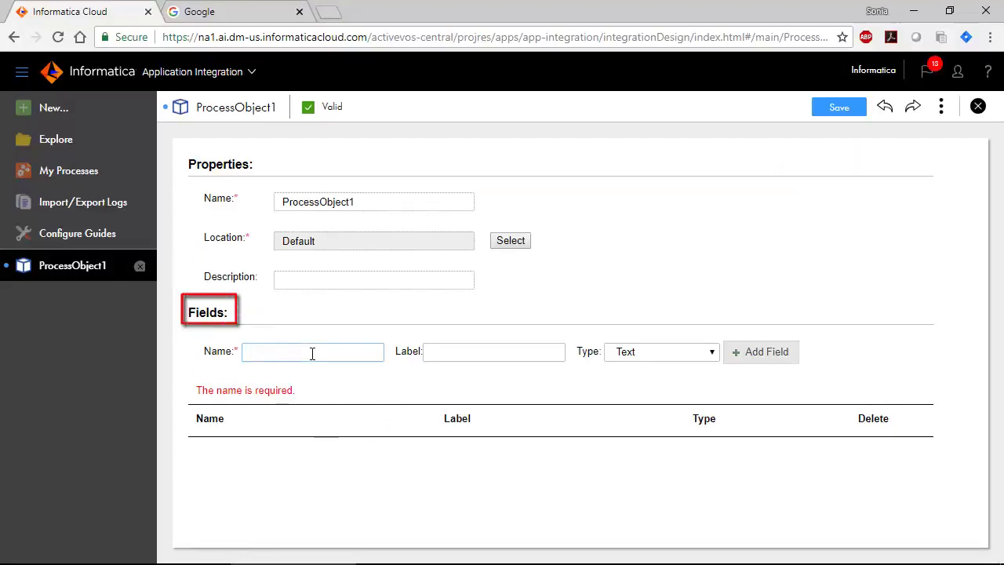
text(name)
click(765, 352)
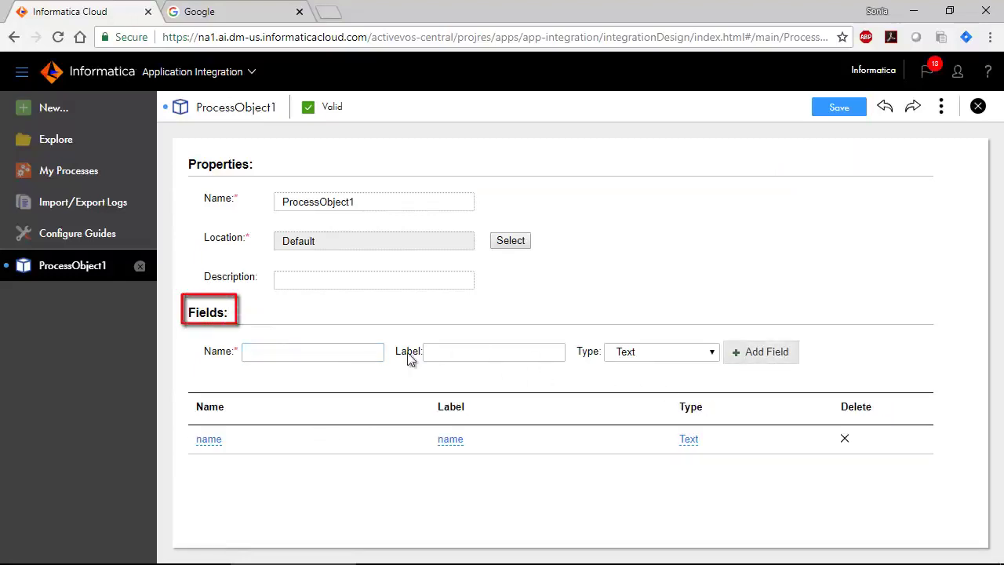
click(284, 356)
text(address)
click(753, 353)
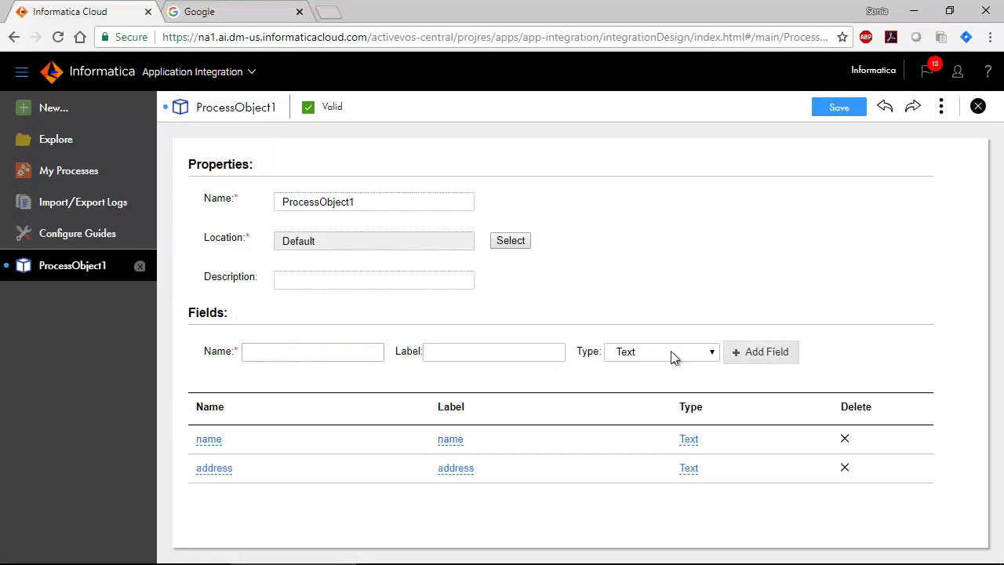
click(343, 351)
text(phone)
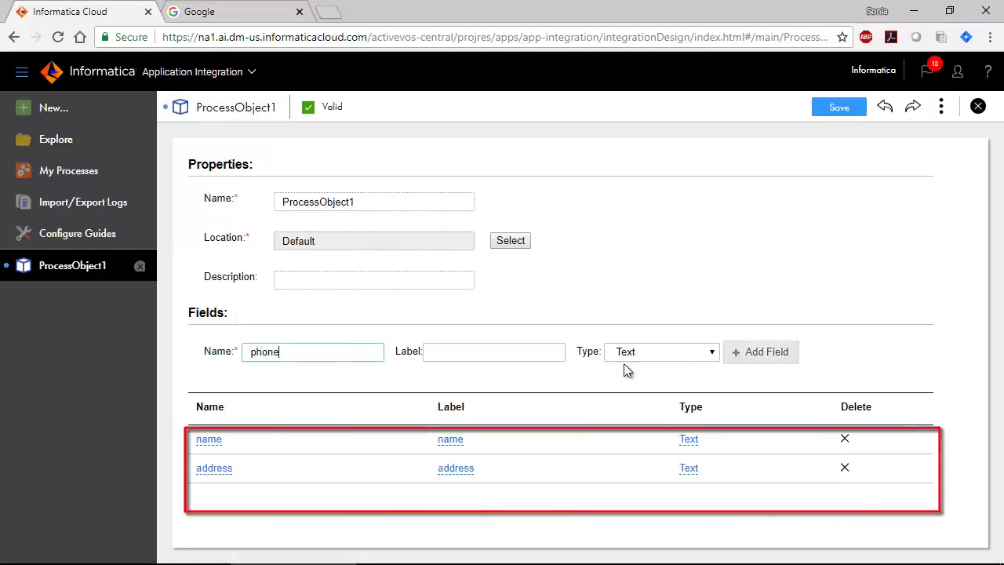
click(758, 355)
Step: Rename the process object as Demographic
drag(381, 202, 246, 201)
text(De)
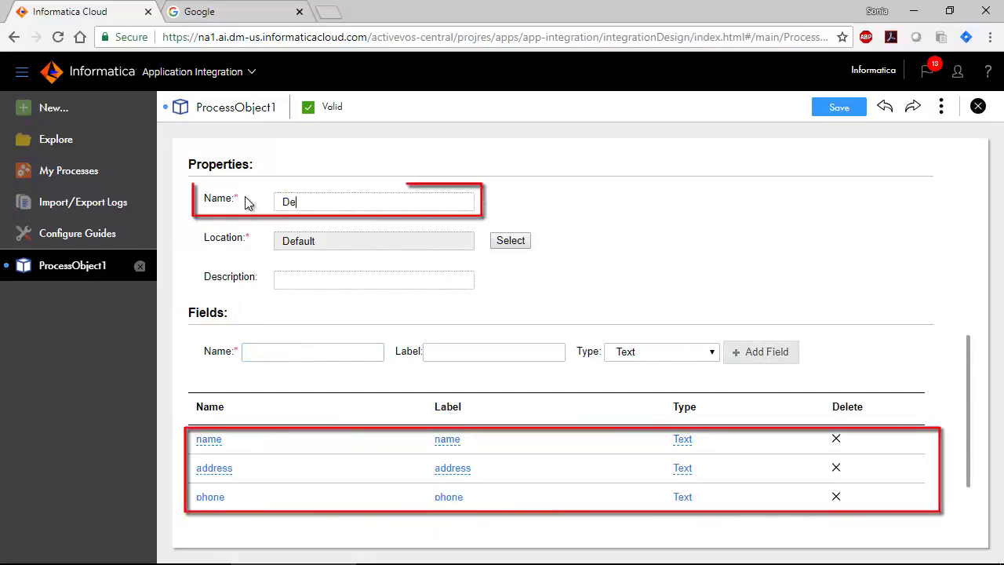
text(mographic)
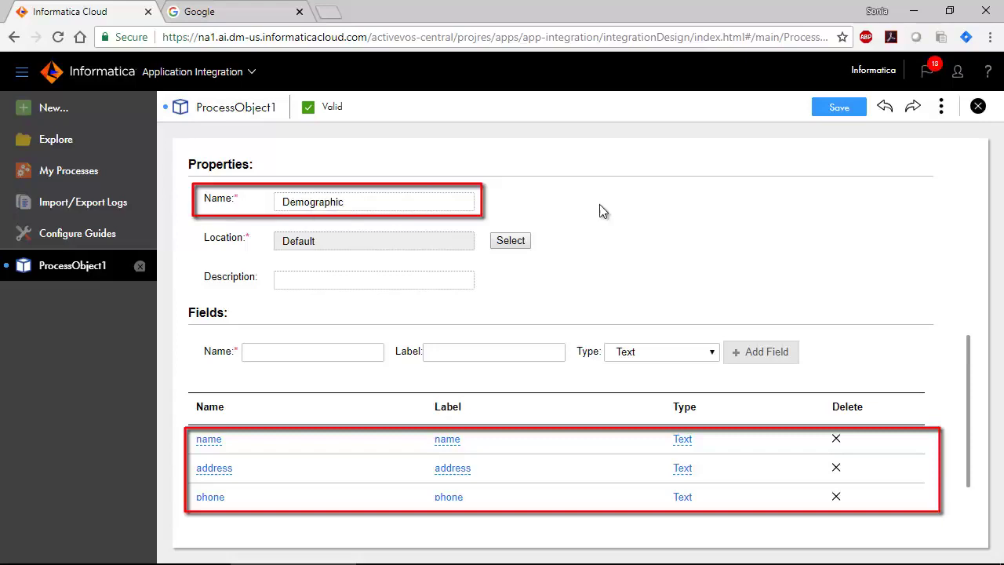
Step: View the guide configuration's themes and its image library
click(77, 238)
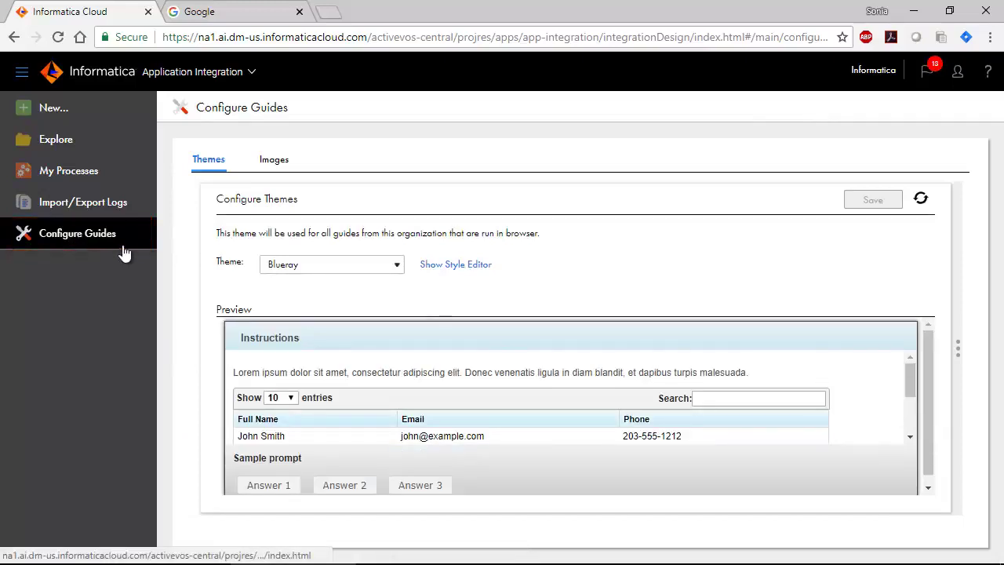
click(275, 162)
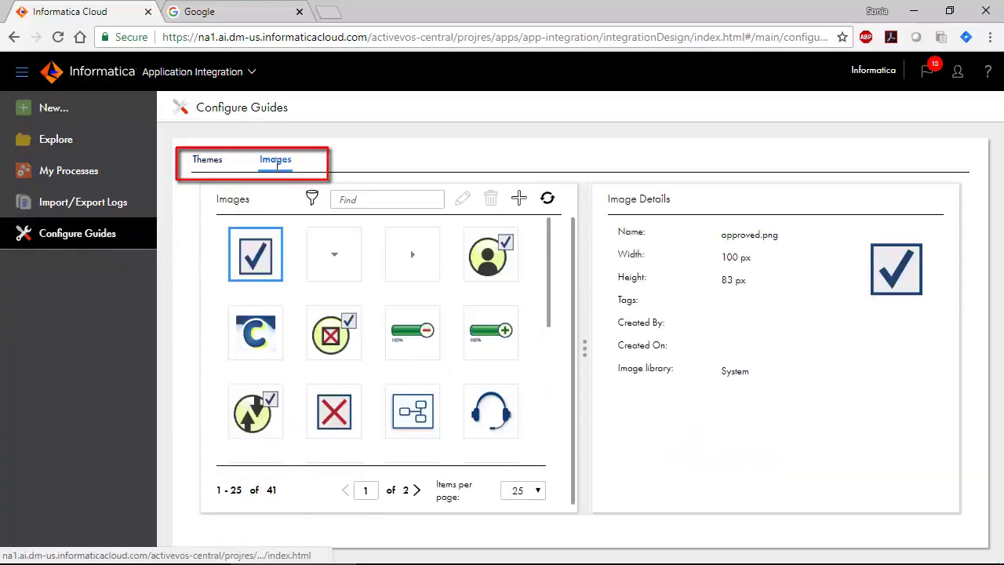
Step: View the import logs and switch the log list to exports
click(102, 203)
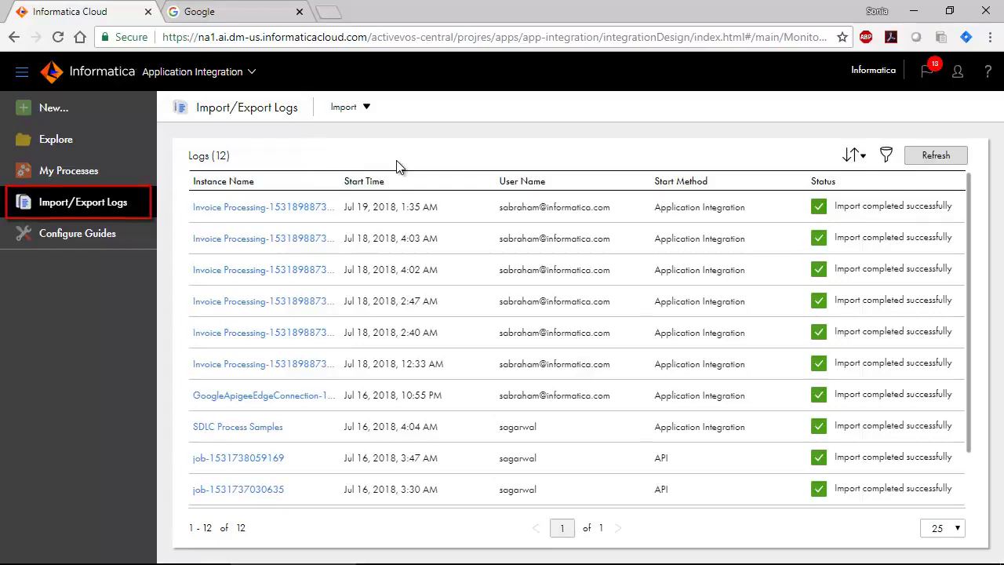
click(372, 105)
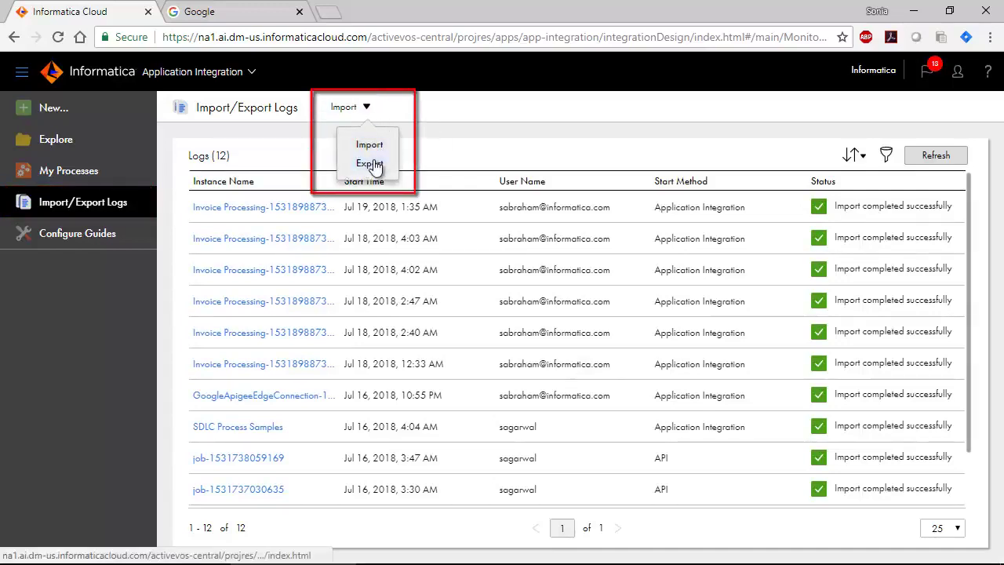
click(373, 165)
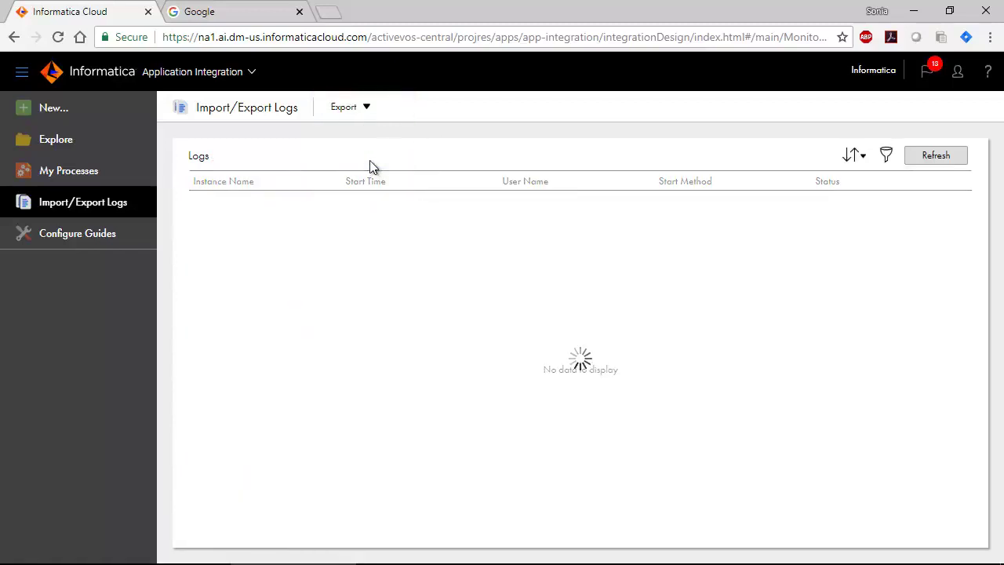
Step: Copy the service URL from the Lookup Invoice and Customer Details process's properties detail and run it in the Google tab with invoiceID_in=49
mouse_move(954, 209)
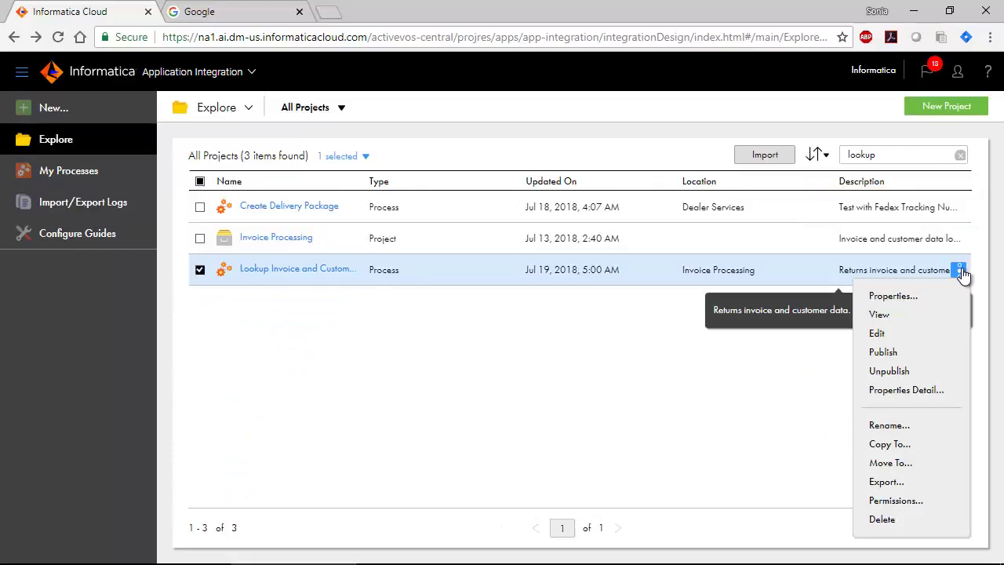
click(937, 400)
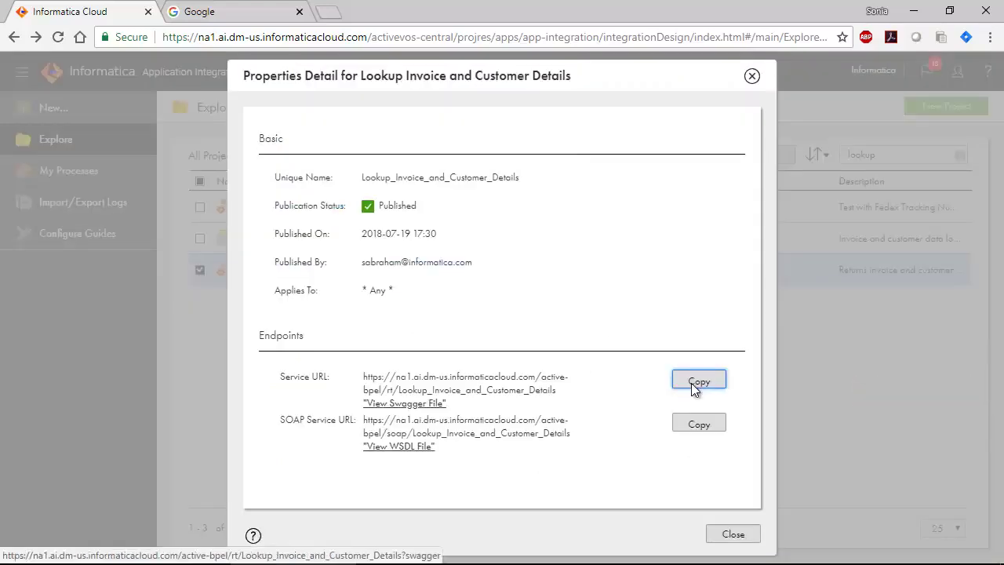
click(258, 8)
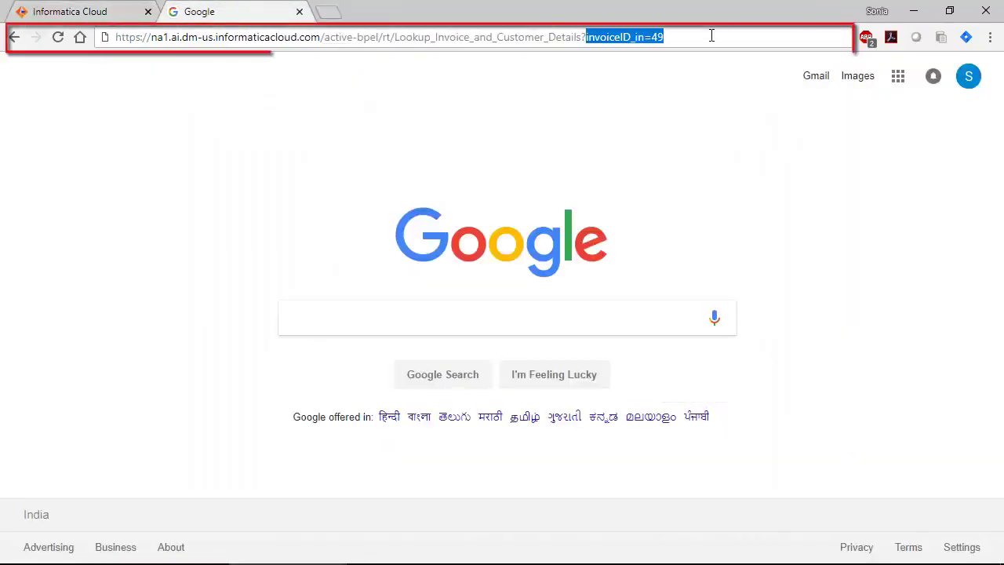
click(693, 32)
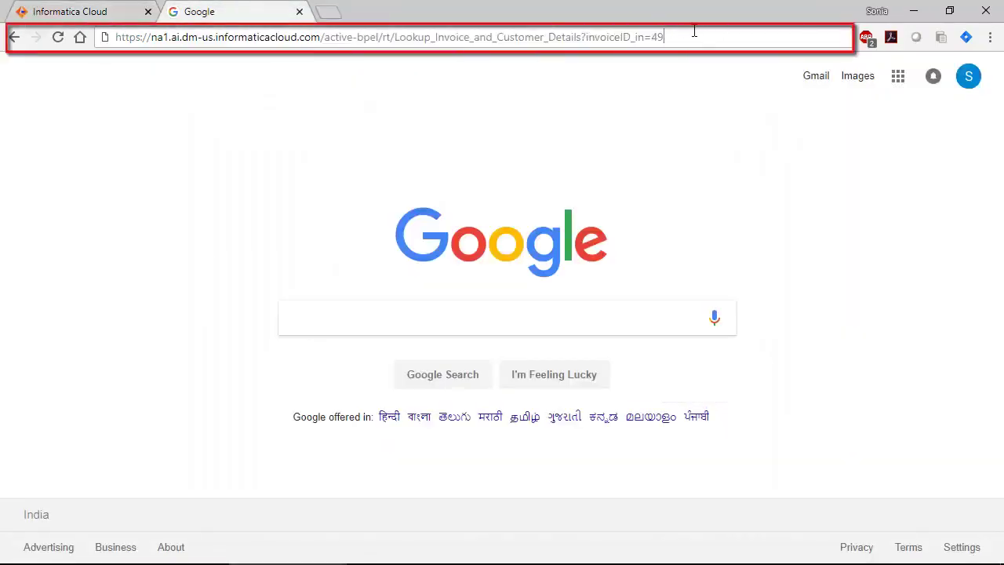
key(Return)
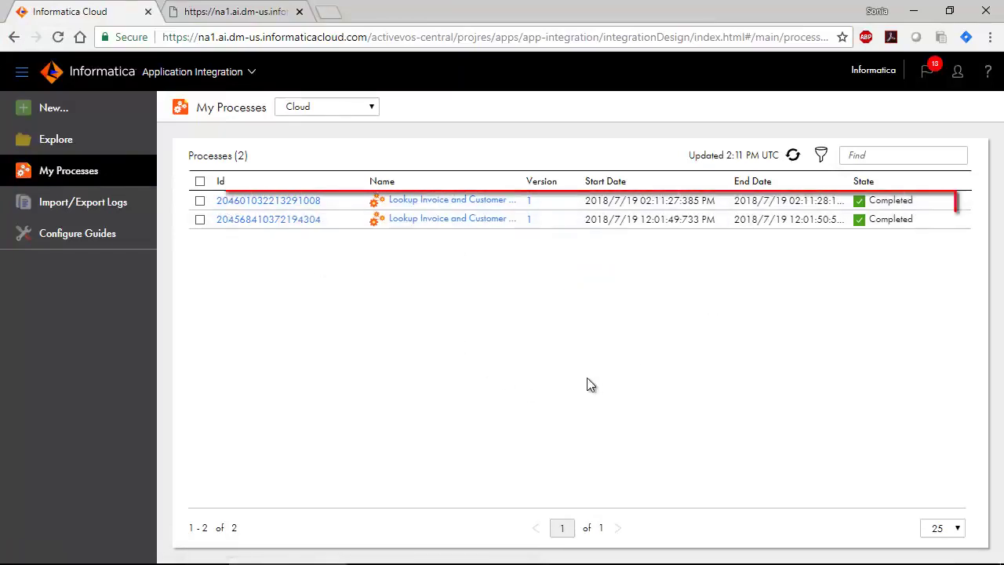
Step: Switch to Application Integration Console and check which runtime environments are available for the process list
click(249, 71)
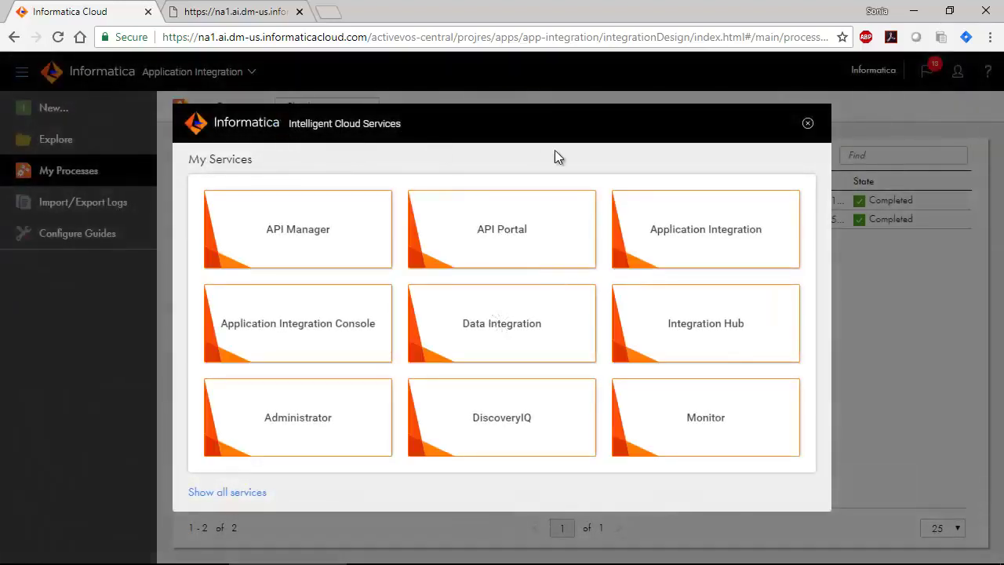
click(240, 332)
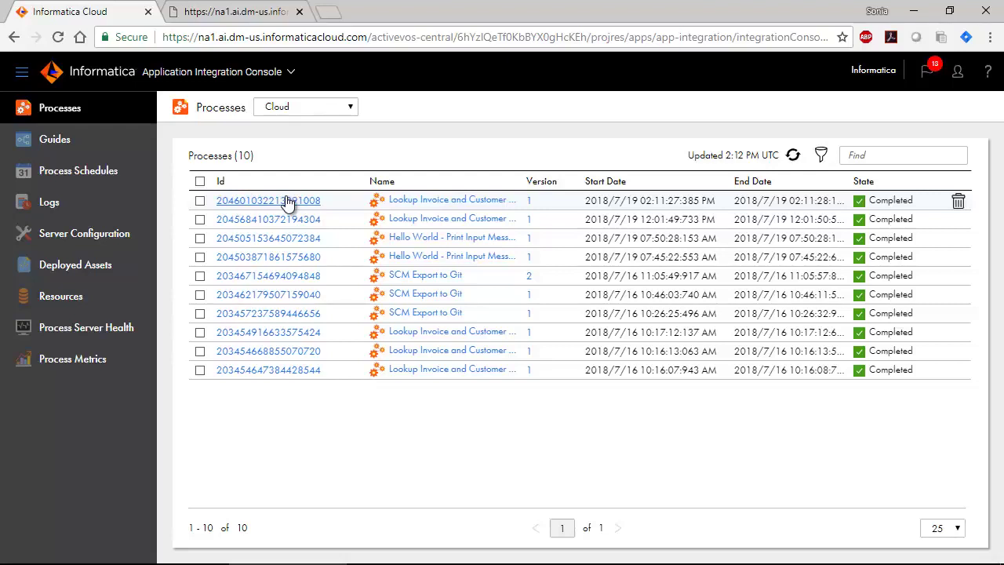
click(352, 109)
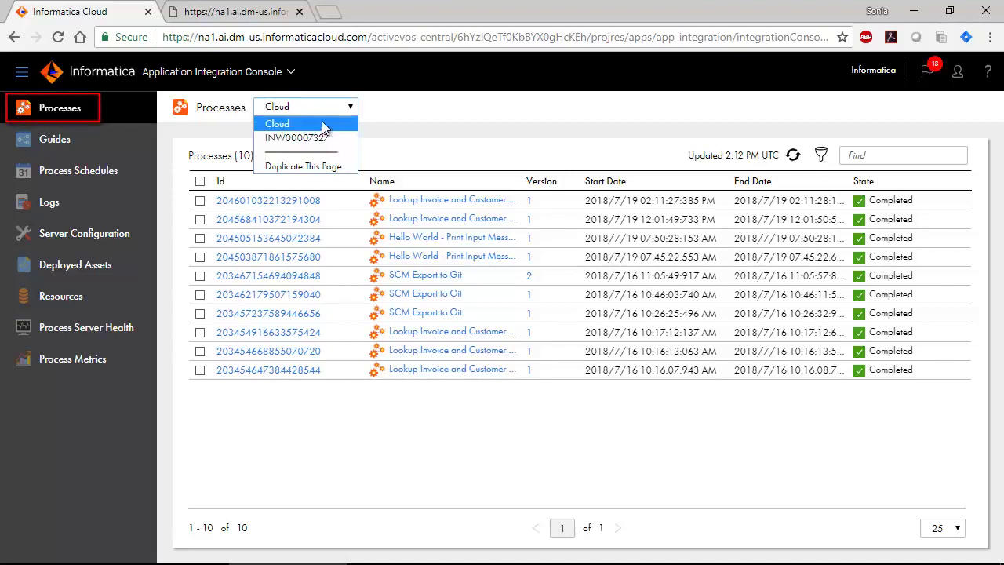
click(487, 135)
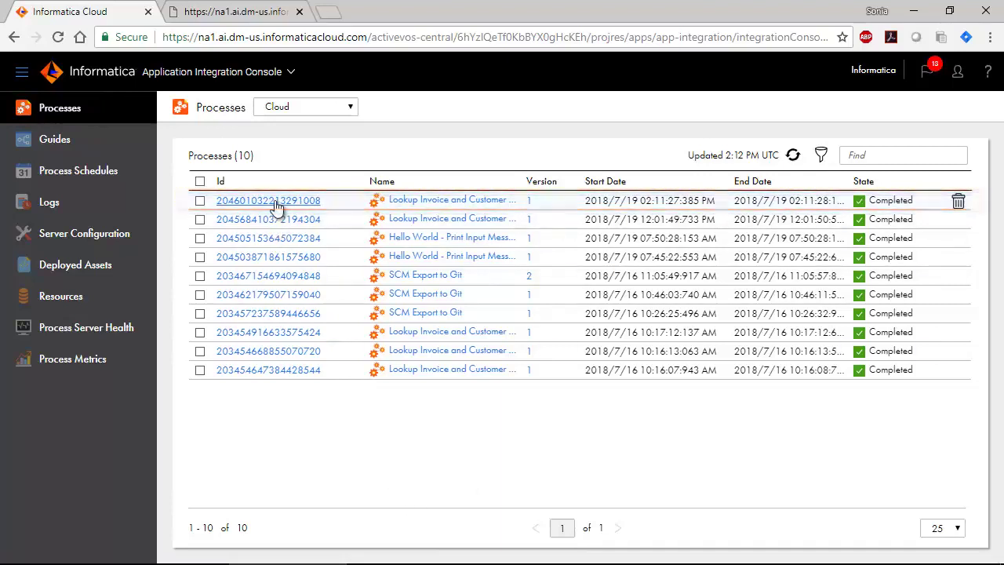
Step: Examine the latest Lookup Invoice and Customer Details run, including its Advanced View, and close that view
click(270, 206)
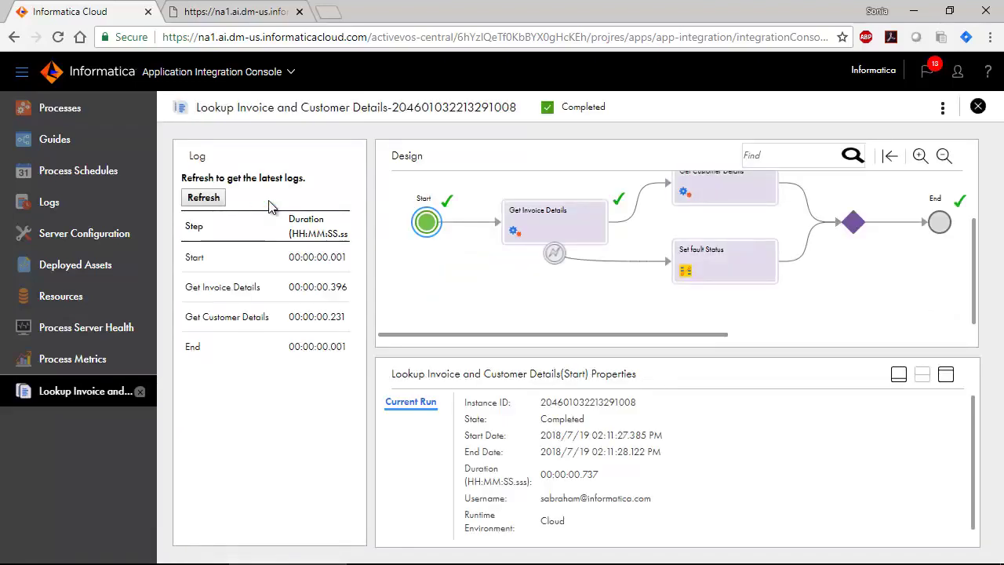
click(944, 111)
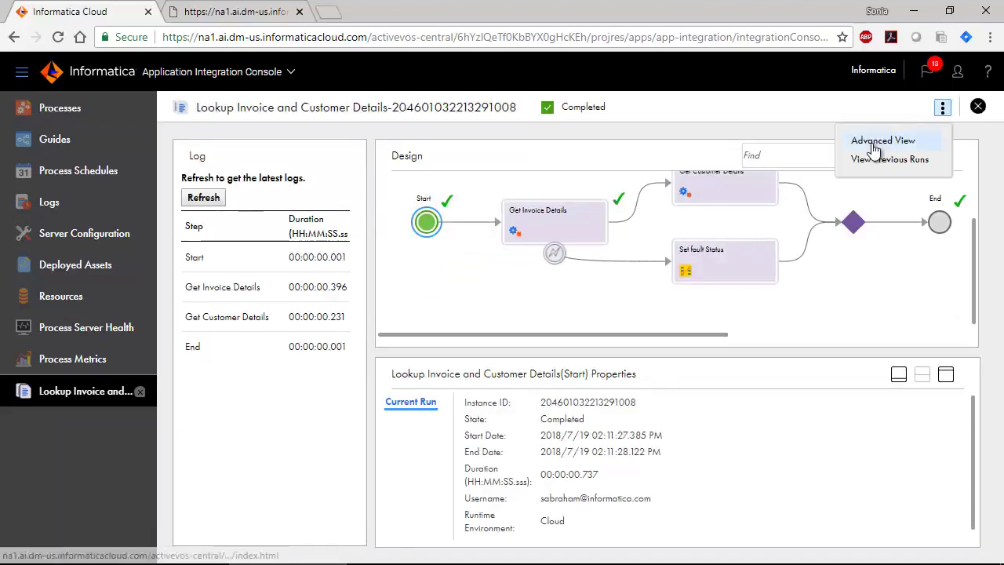
click(870, 144)
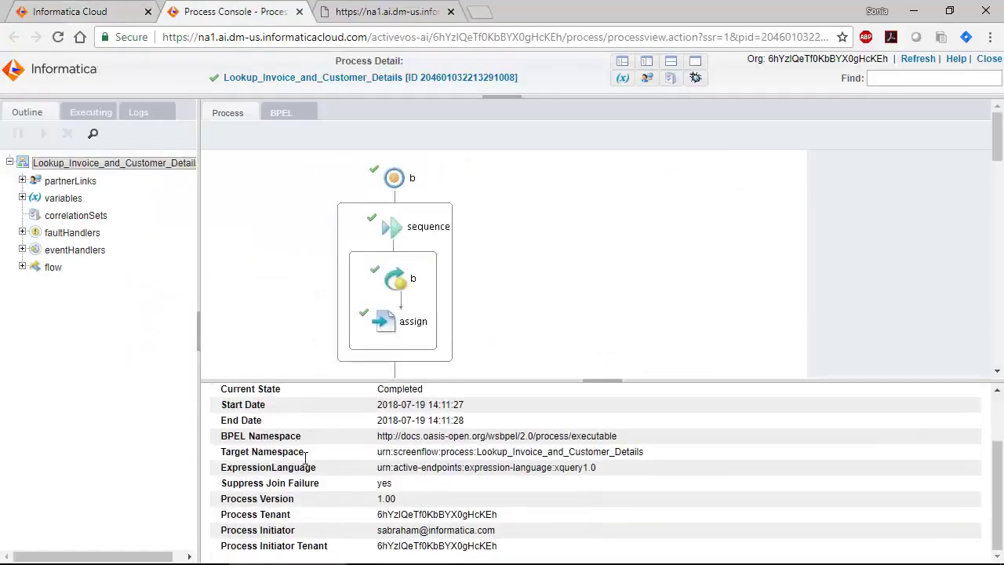
key(ctrl+w)
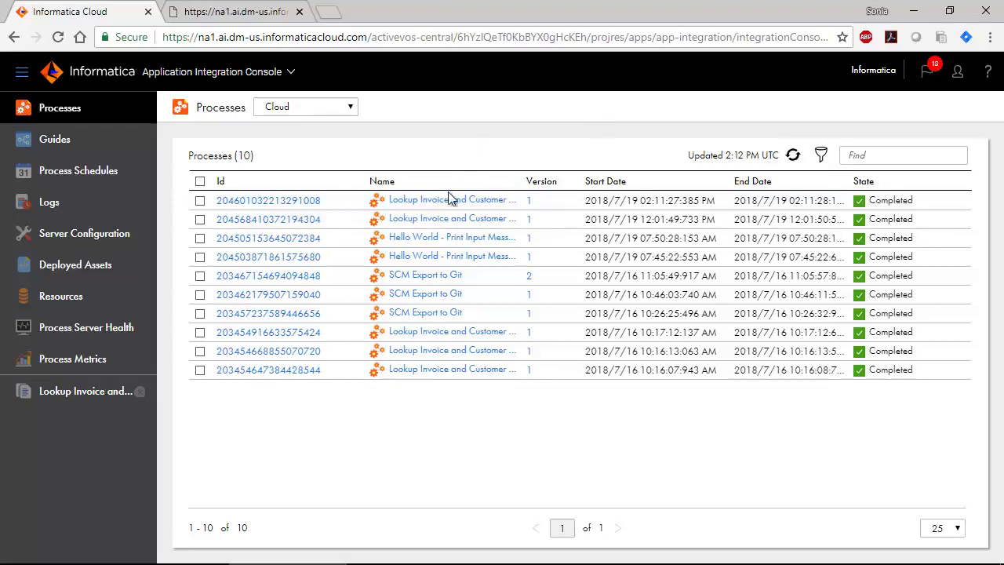
Step: Open the process details and the version 1 details of the latest Lookup Invoice and Customer Details run
click(447, 201)
click(69, 119)
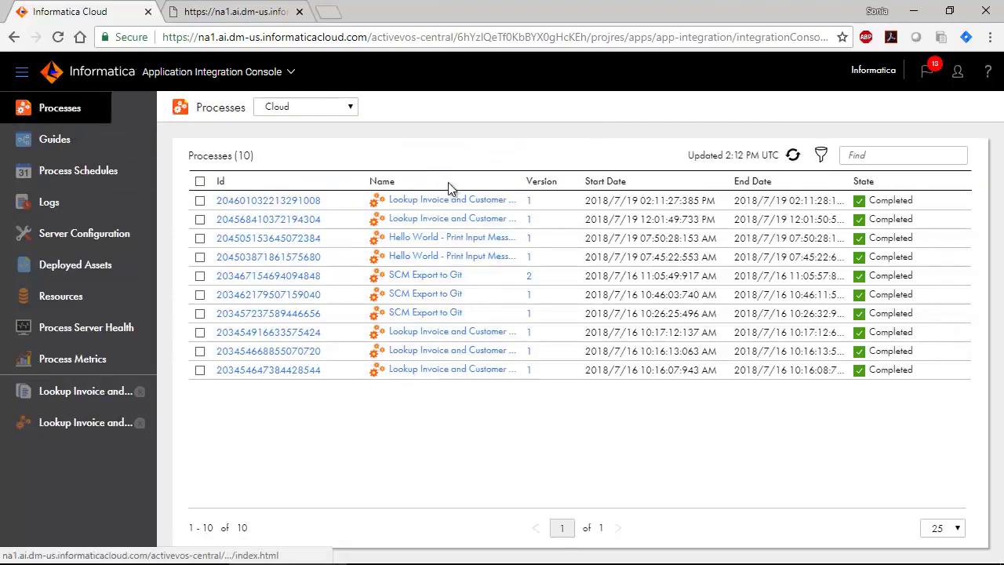
click(529, 203)
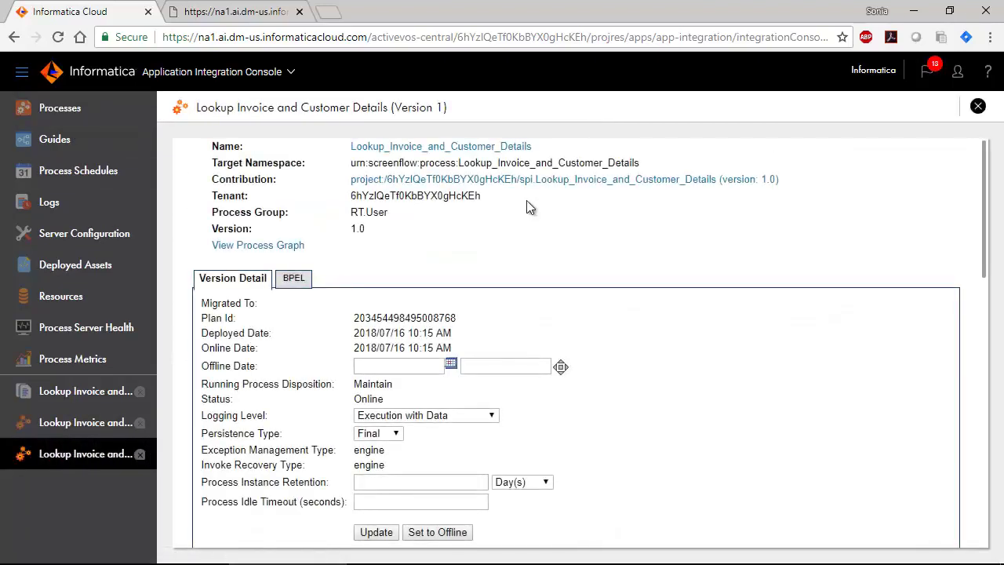
Step: Review the Guides and Process Schedules pages, including the new-schedule form, and the deployment log of VIN-Decoder-NHTSA_sync.bpr
click(63, 141)
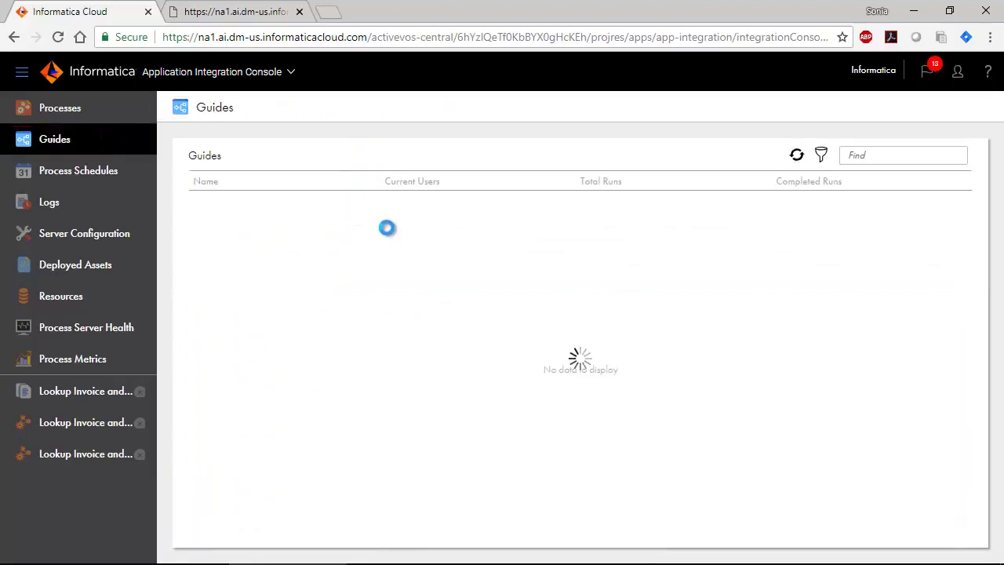
click(94, 168)
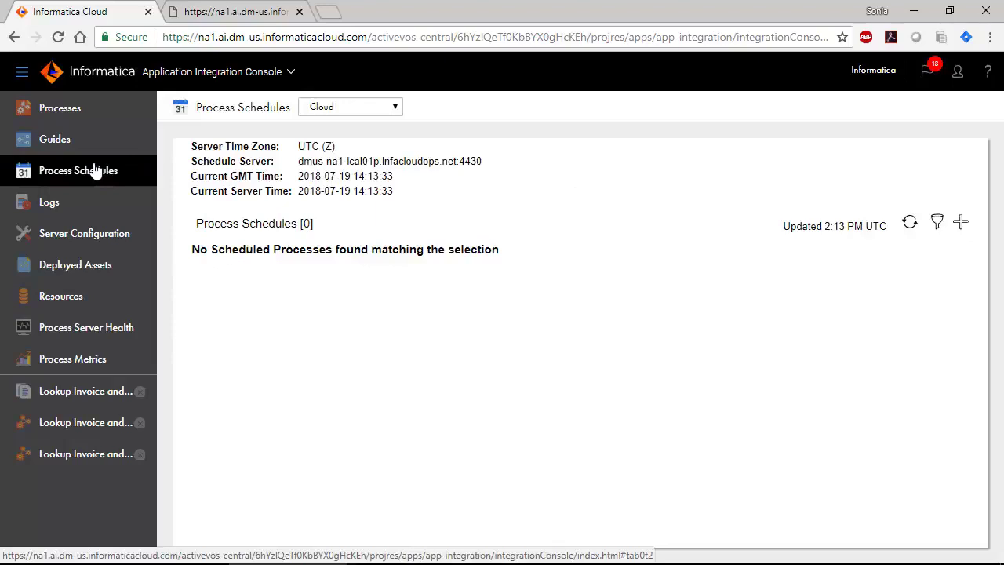
click(959, 226)
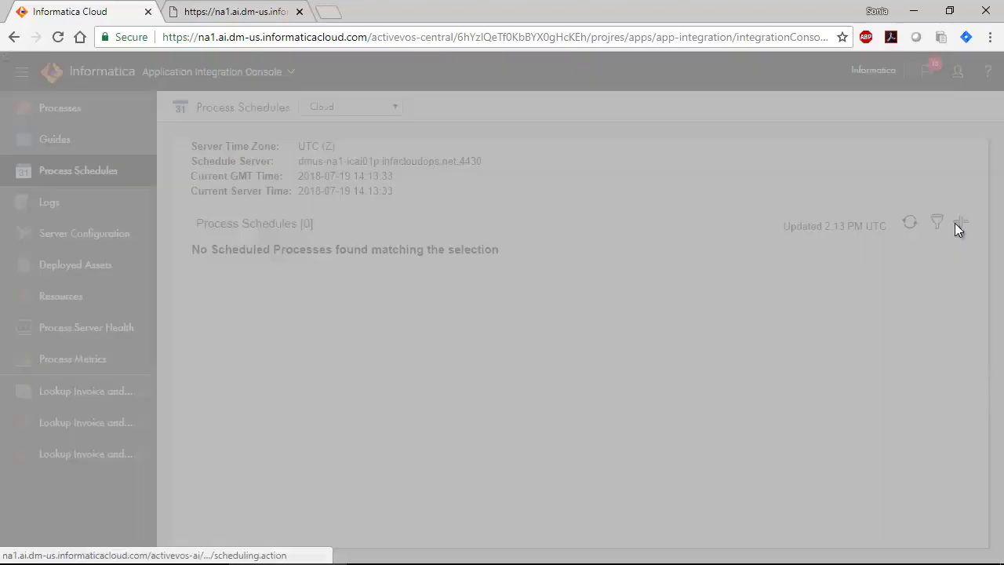
click(833, 524)
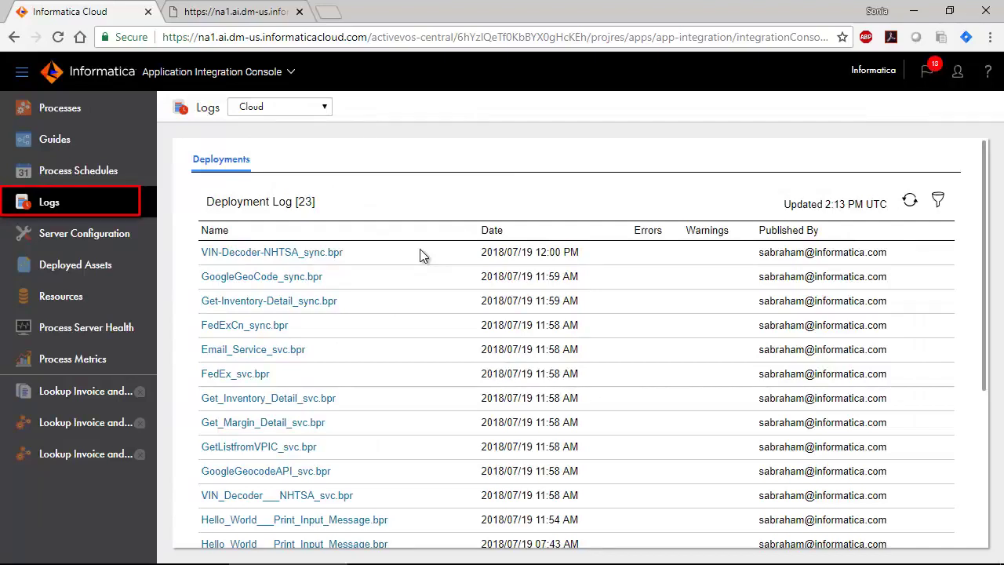
click(240, 254)
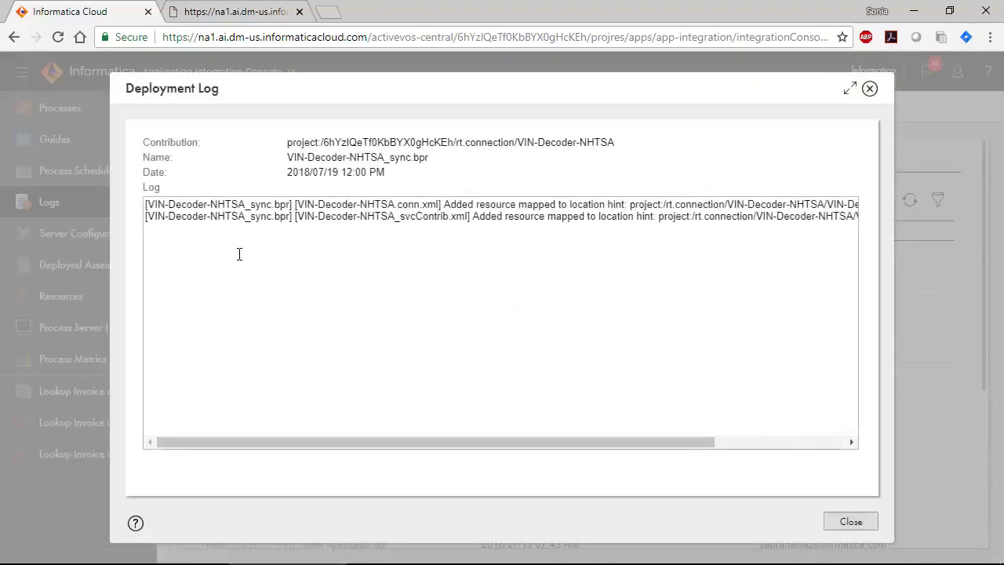
Step: Examine Server Configuration for Cloud and for the INW00007327 agent, including its Monitors, Queues, Storage and System Services
click(104, 234)
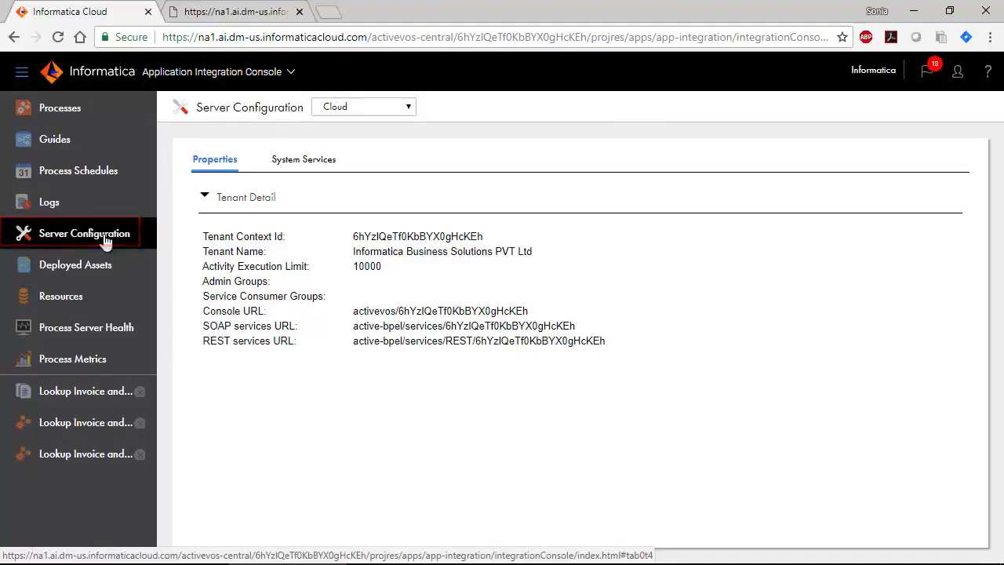
click(360, 108)
click(350, 124)
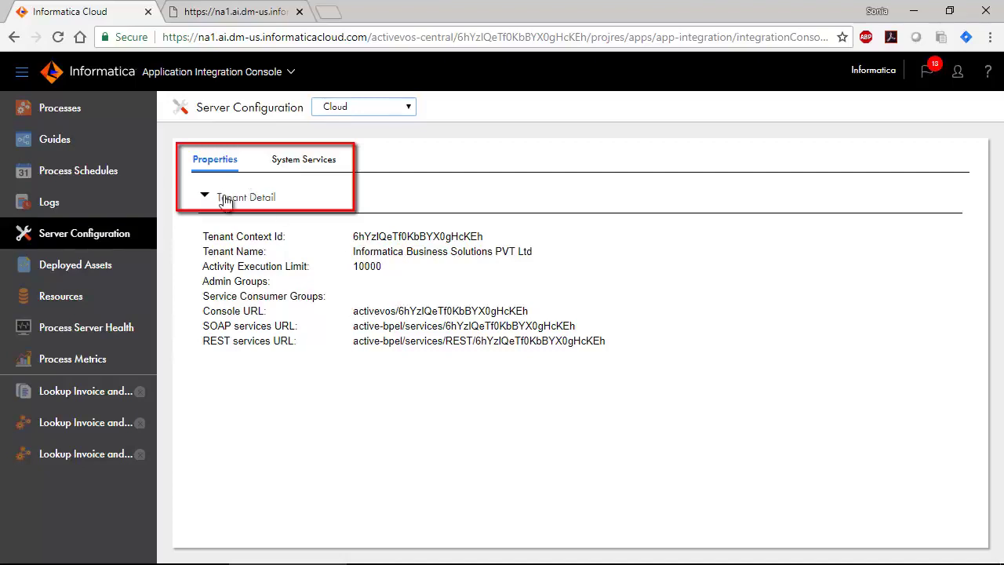
click(306, 157)
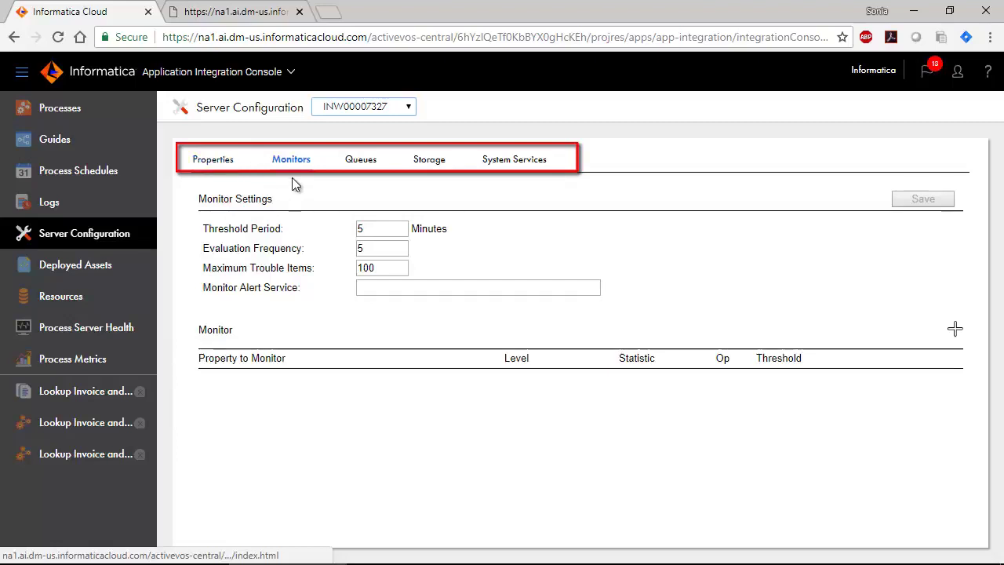
click(362, 165)
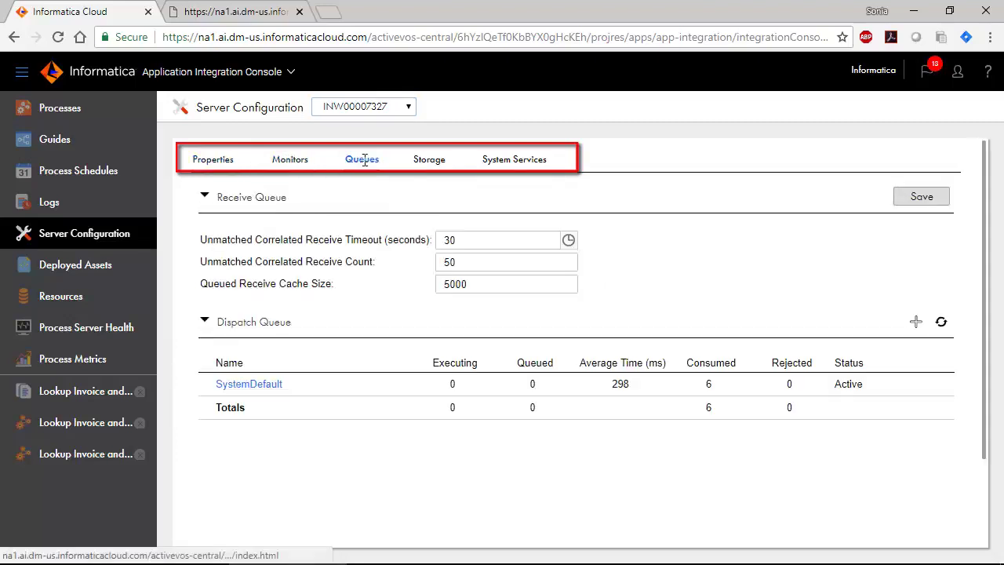
click(432, 160)
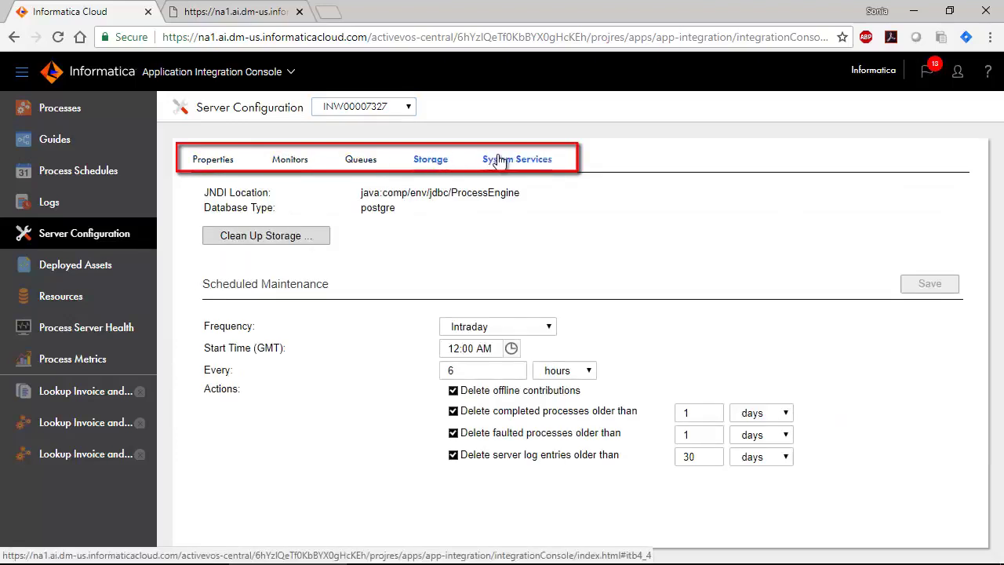
click(498, 157)
Step: Review the Cloud deployed assets: contributions, deployed processes, indexed properties and URN mappings
click(94, 268)
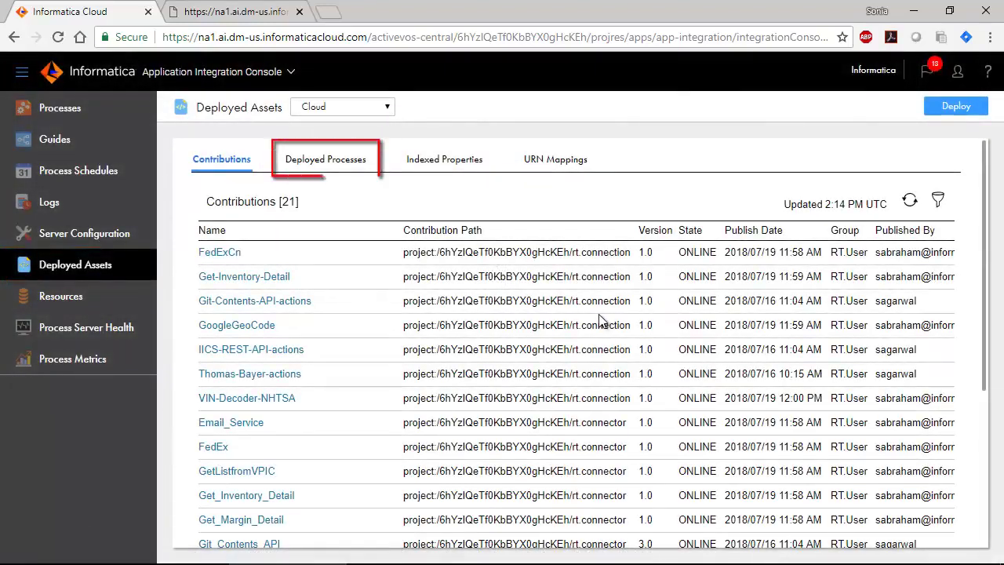
click(344, 166)
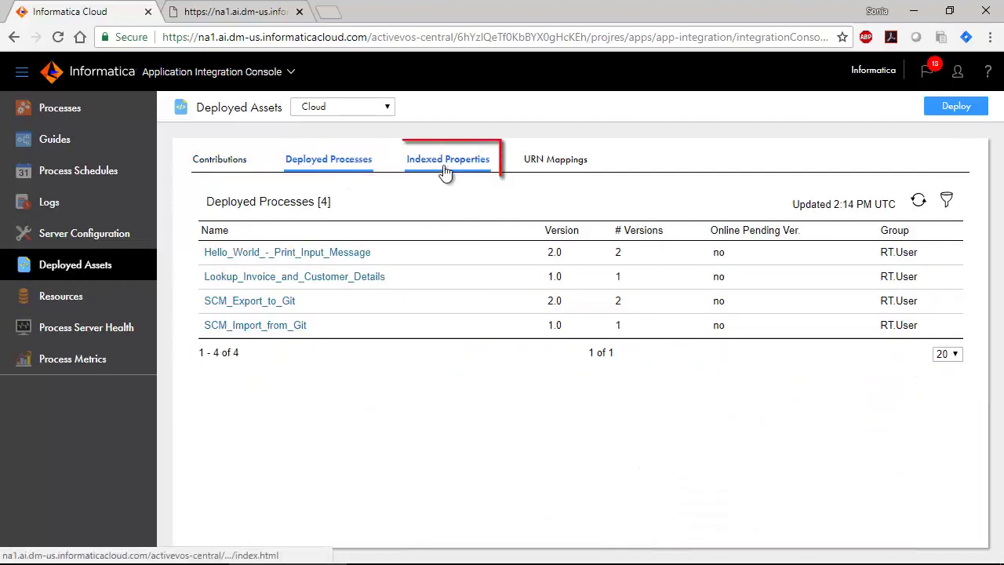
click(446, 161)
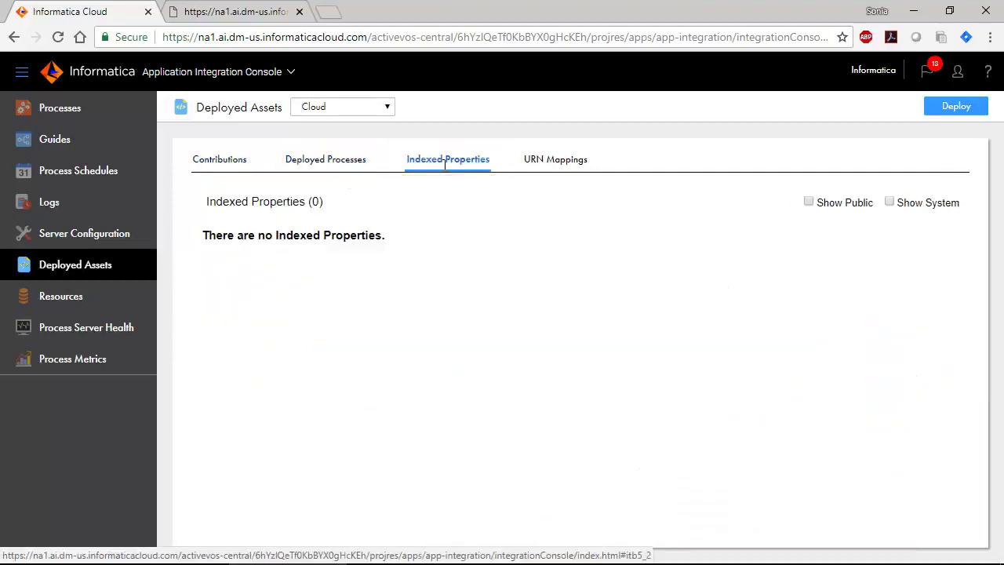
click(553, 162)
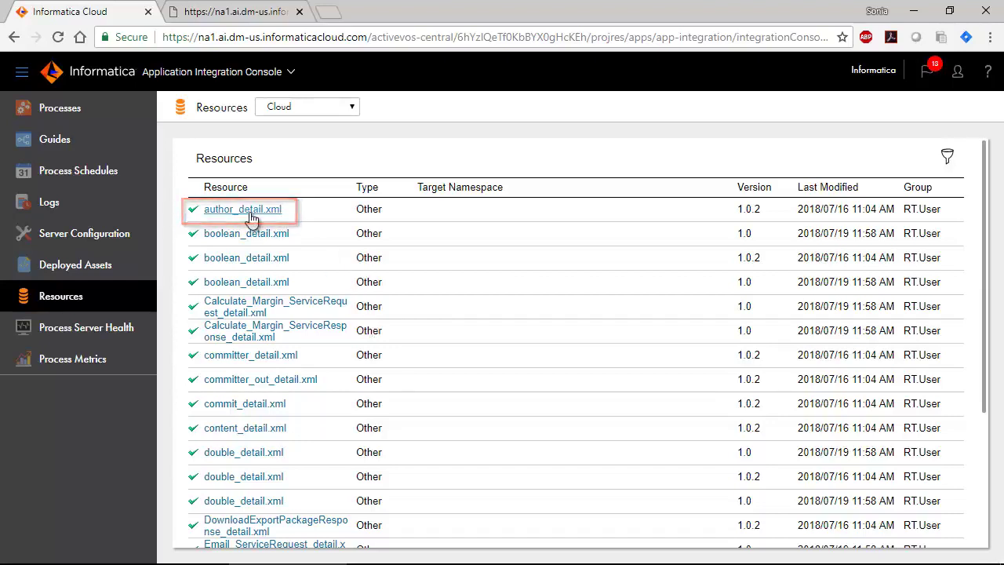
Step: Check the INW00007327 agent's Process Server Health performance, alerts and statistics, and view the Cloud Process Metrics
click(102, 327)
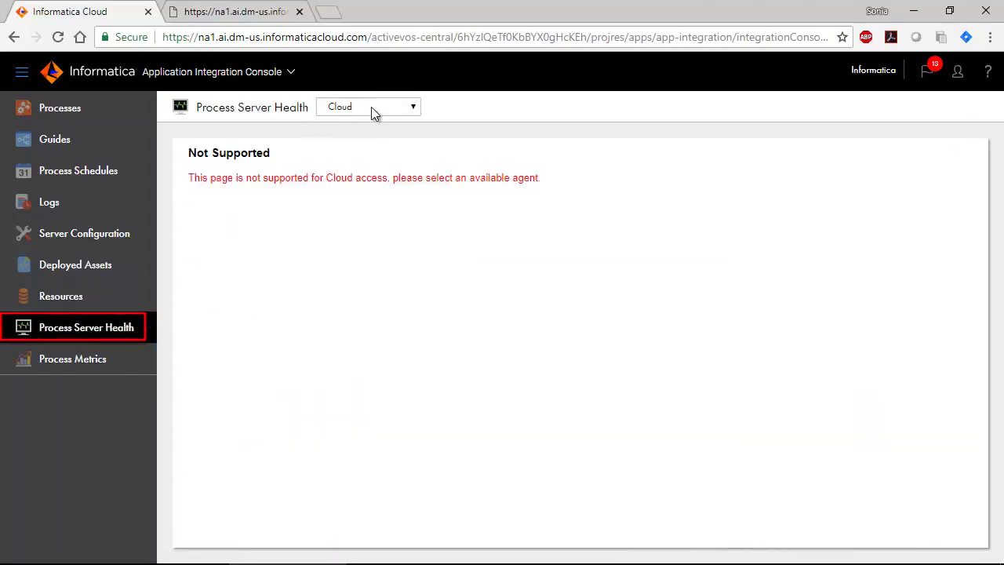
click(371, 107)
click(362, 139)
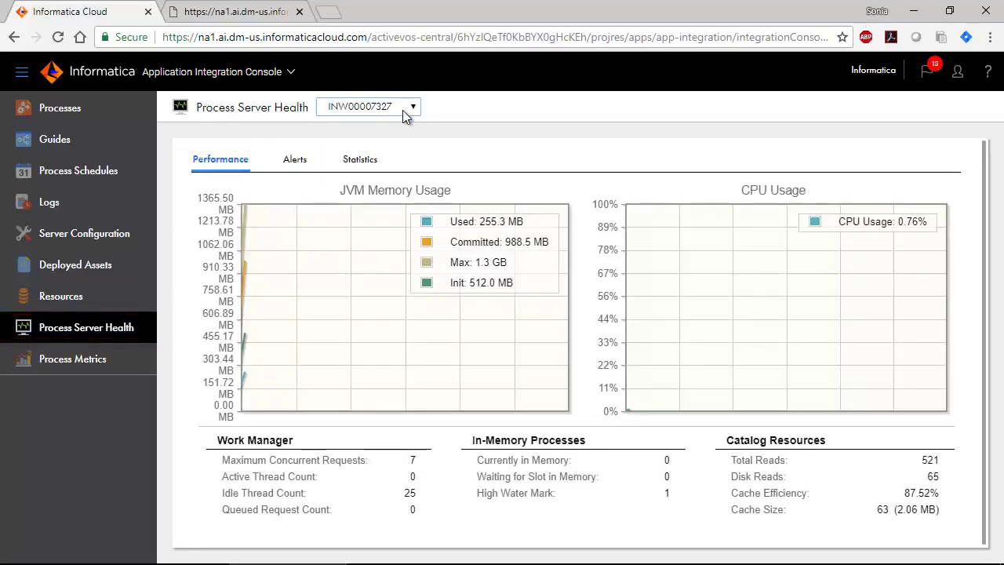
click(293, 161)
click(367, 169)
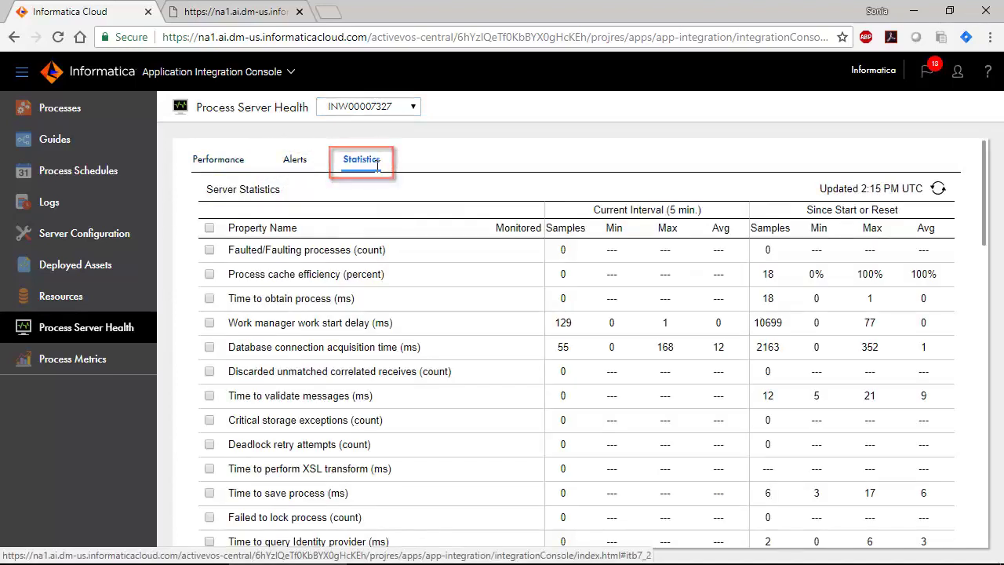
click(72, 358)
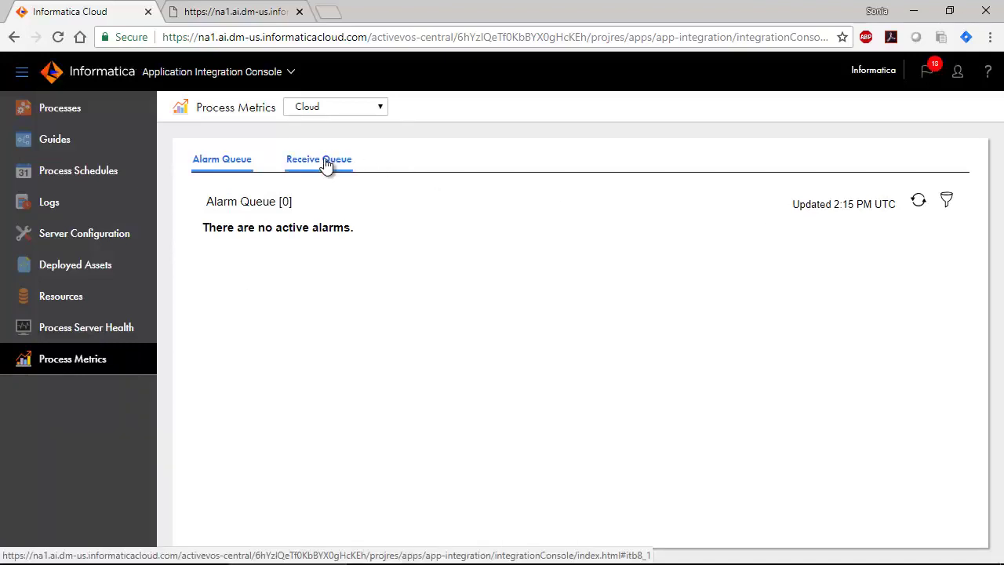
Step: Switch to API Manager and view the API Registry filtered by Available Services and by Managed Services
click(297, 75)
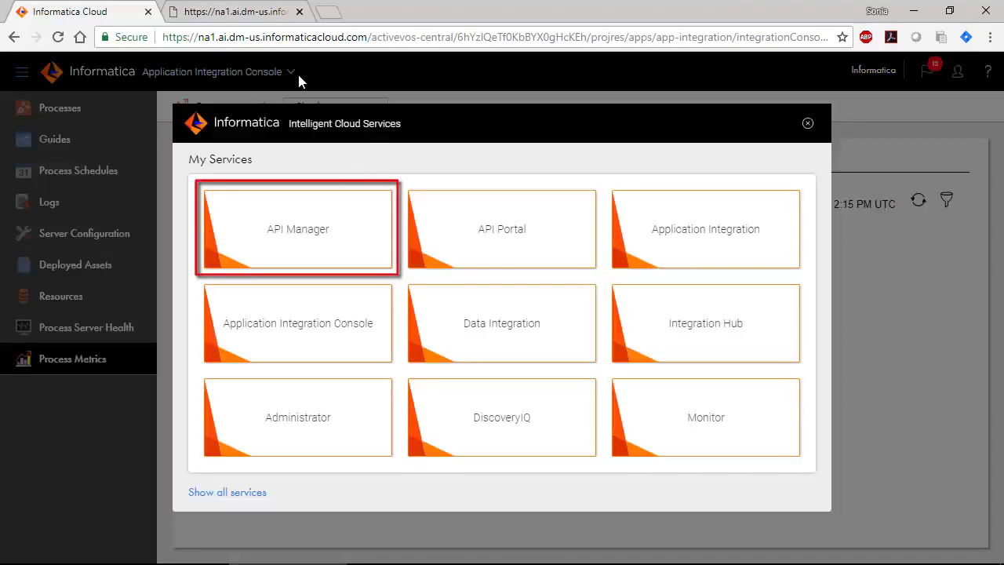
click(301, 216)
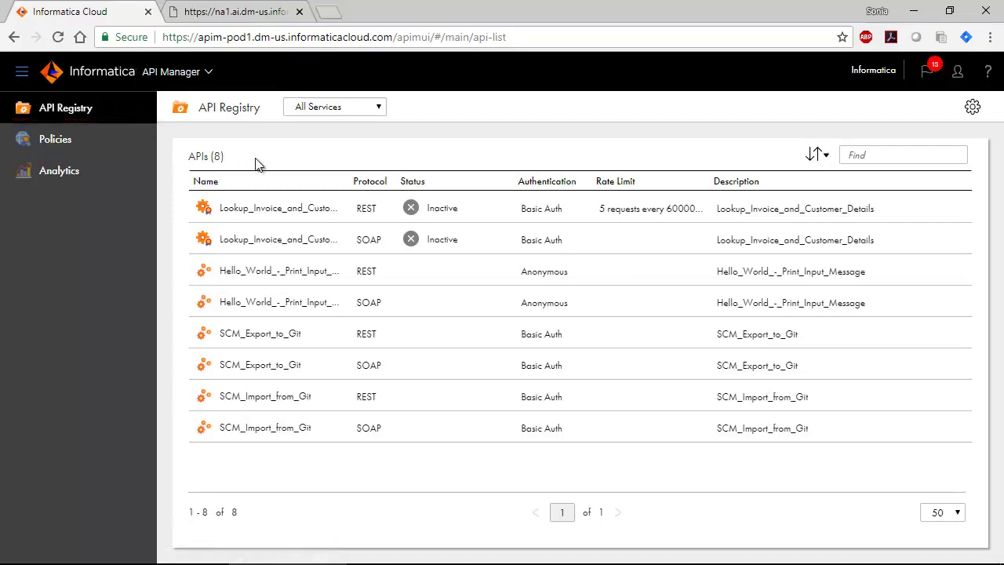
click(314, 112)
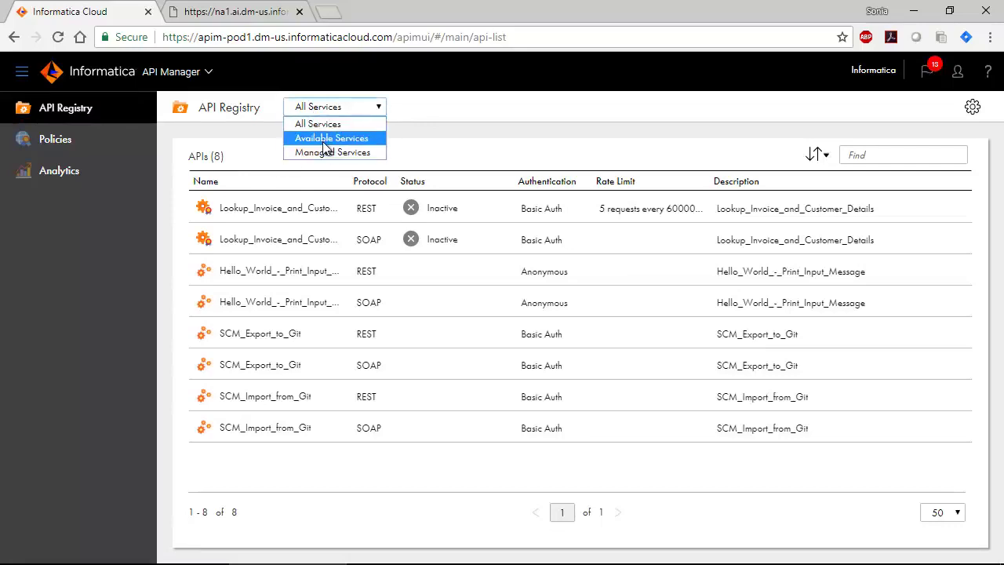
click(323, 138)
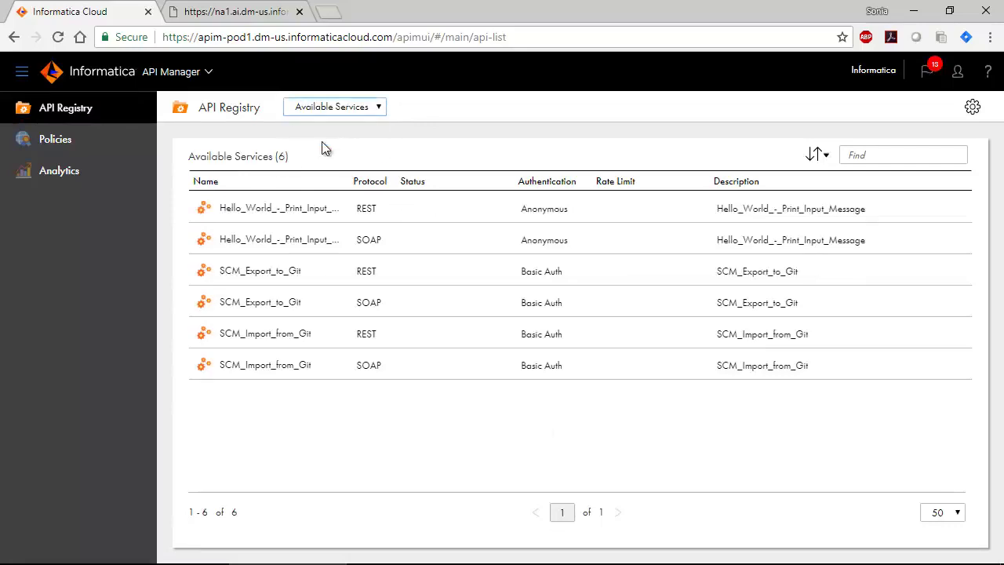
click(331, 110)
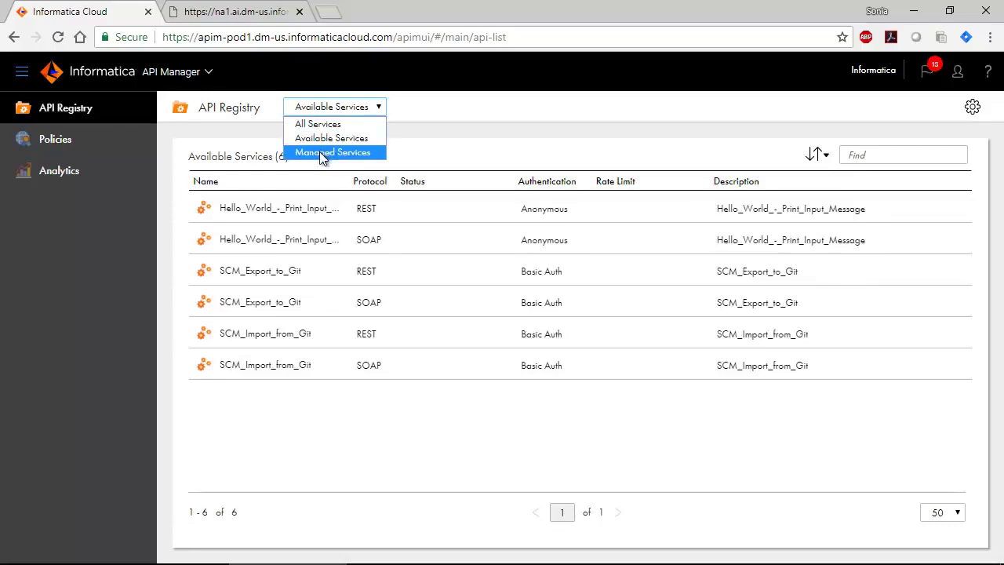
click(324, 153)
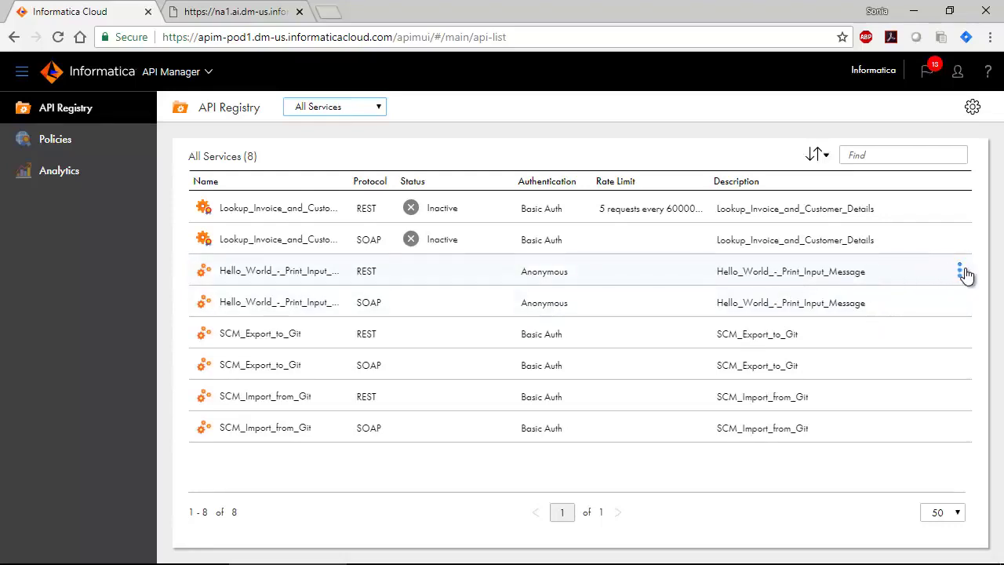
Step: Create a managed API from the Hello_World_-_Print_Input_Message REST service and filter the registry to Managed Services
click(960, 272)
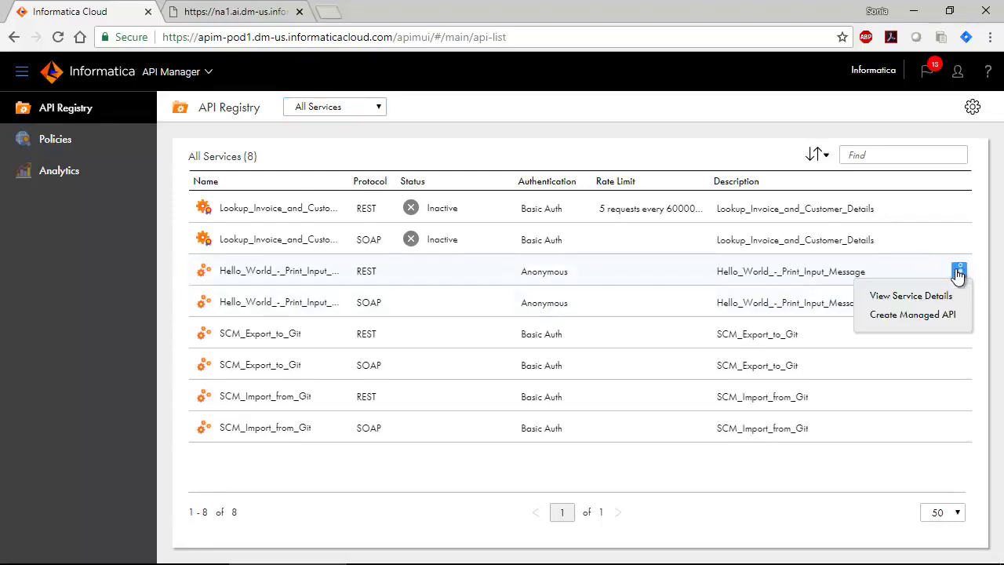
click(910, 320)
click(356, 112)
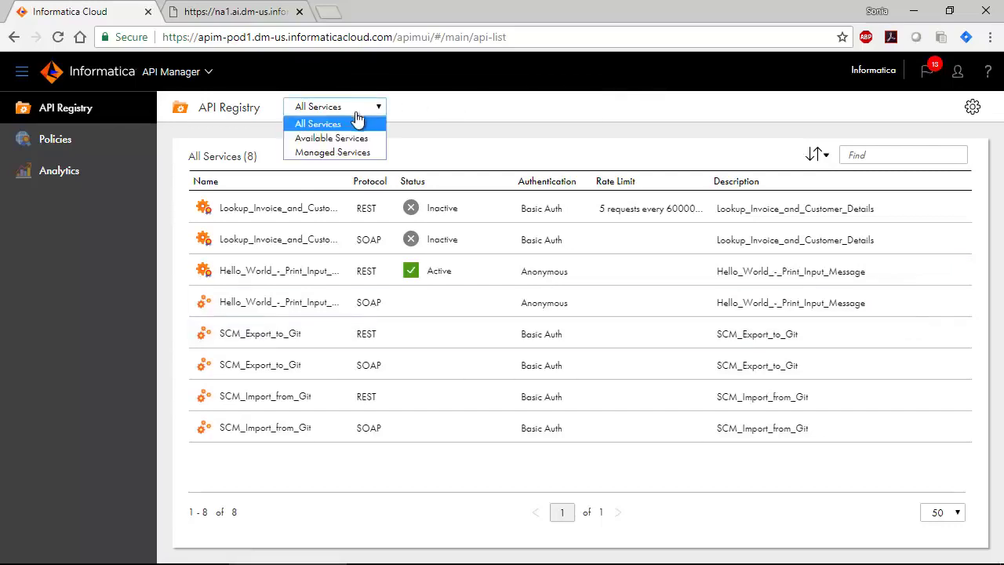
click(350, 153)
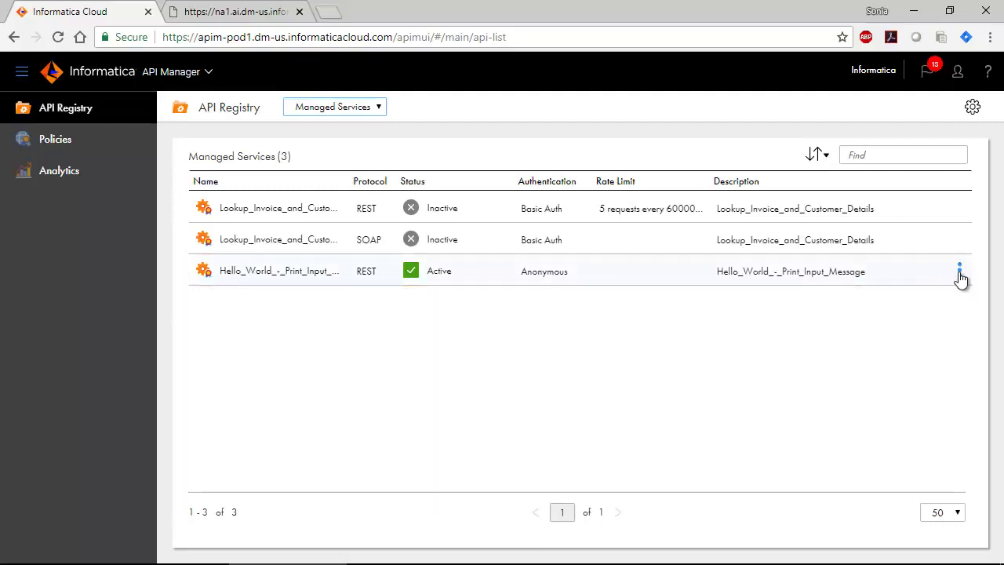
Step: Enable an API-specific rate limit on the Hello_World_-_Print_Input_Message managed API, allowing 5 requests every 60000 milliseconds
click(959, 272)
click(894, 298)
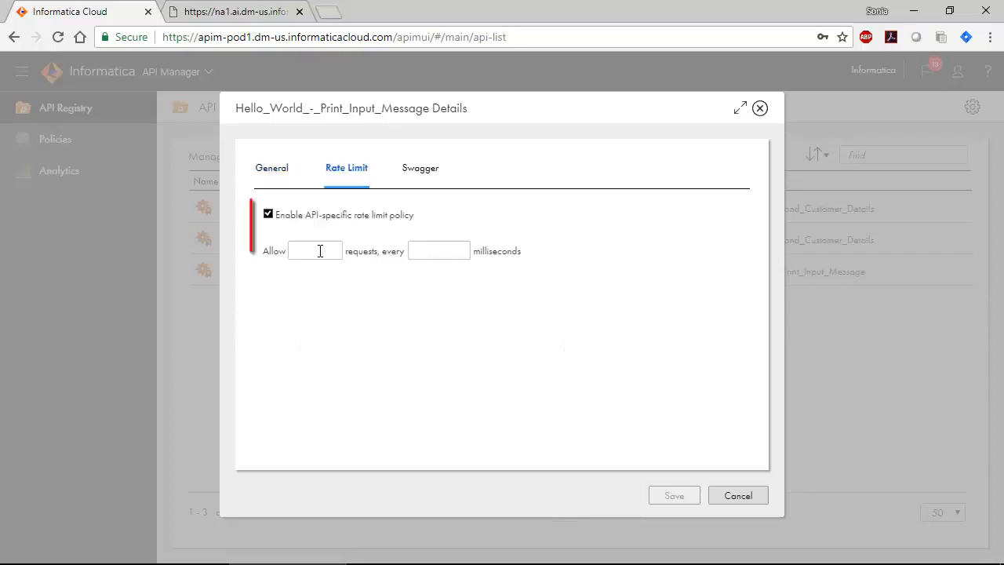
click(320, 251)
text(5)
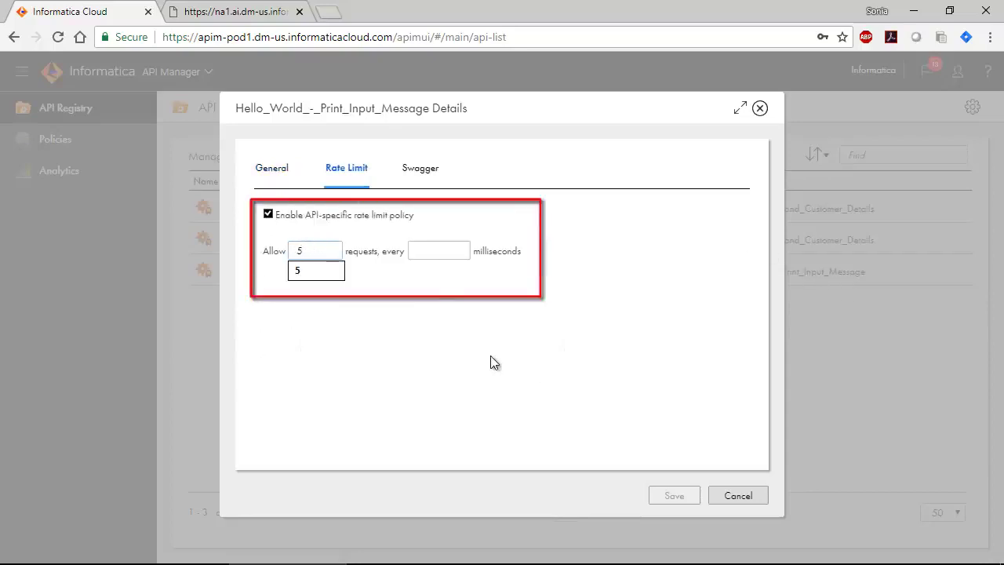
click(430, 251)
text(60000)
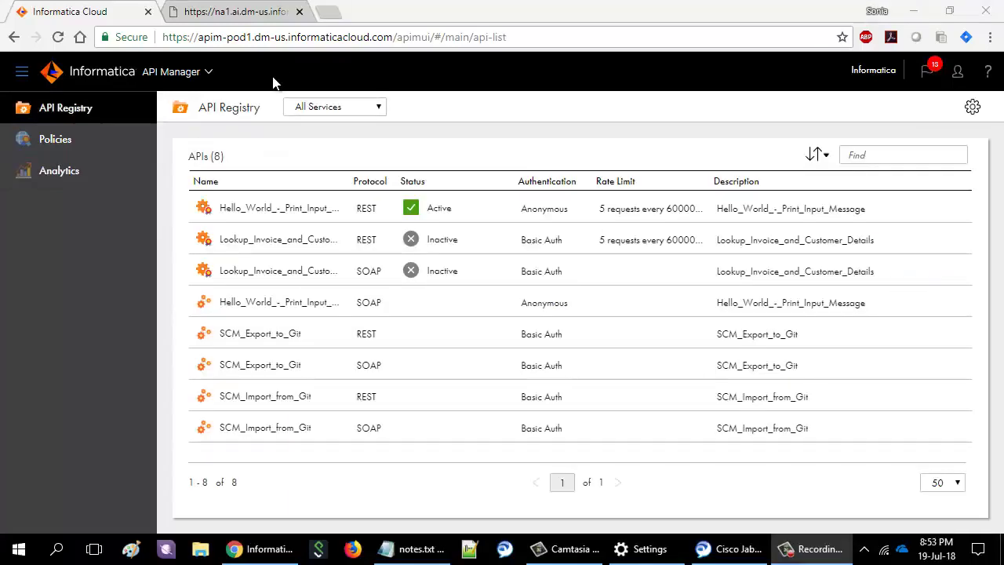
Step: Switch to API Portal and open the available actions for the Hello_World_-_Print_Input_Message REST API
click(206, 74)
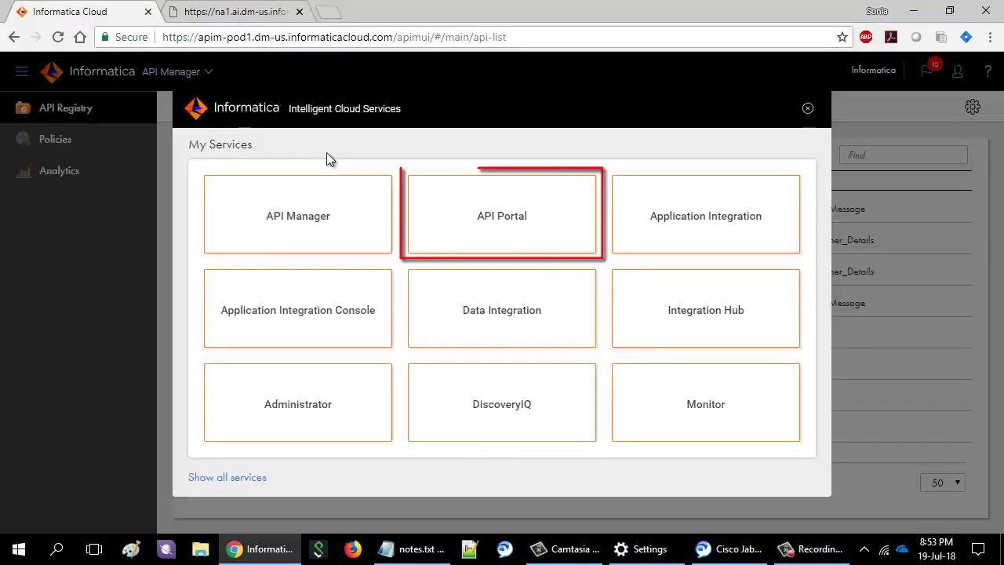
click(466, 196)
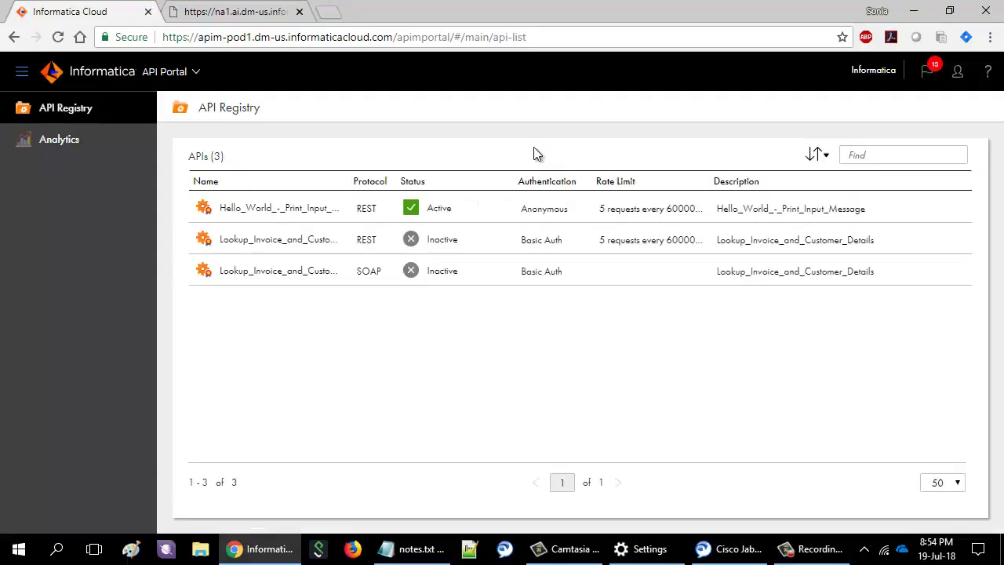
click(958, 209)
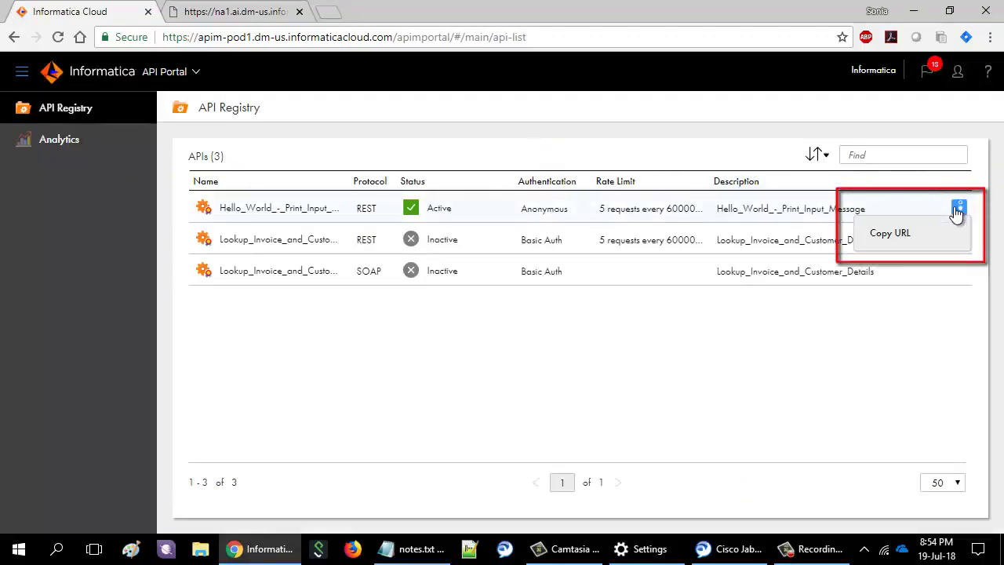